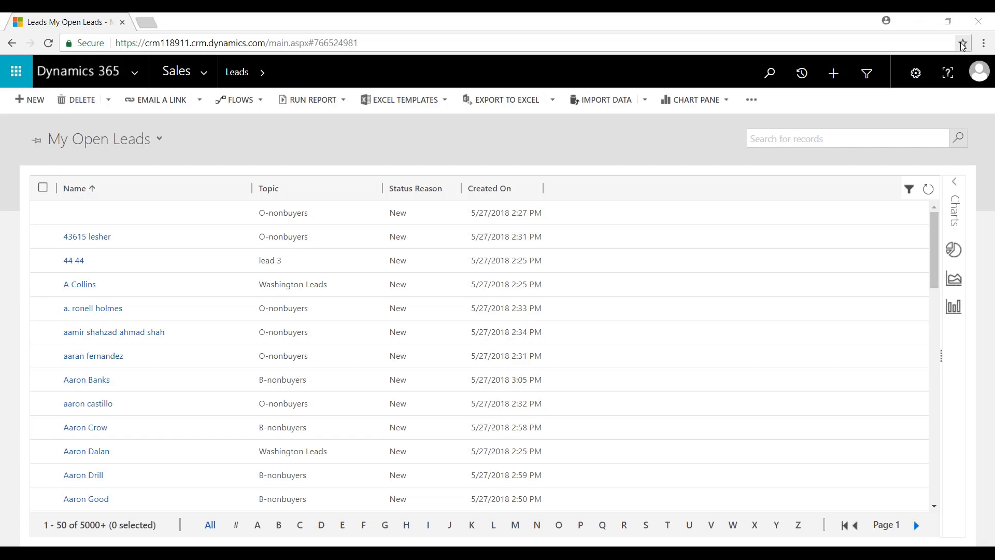
Step: Open the Default Solution via Settings > Customizations > Customize the System
click(204, 72)
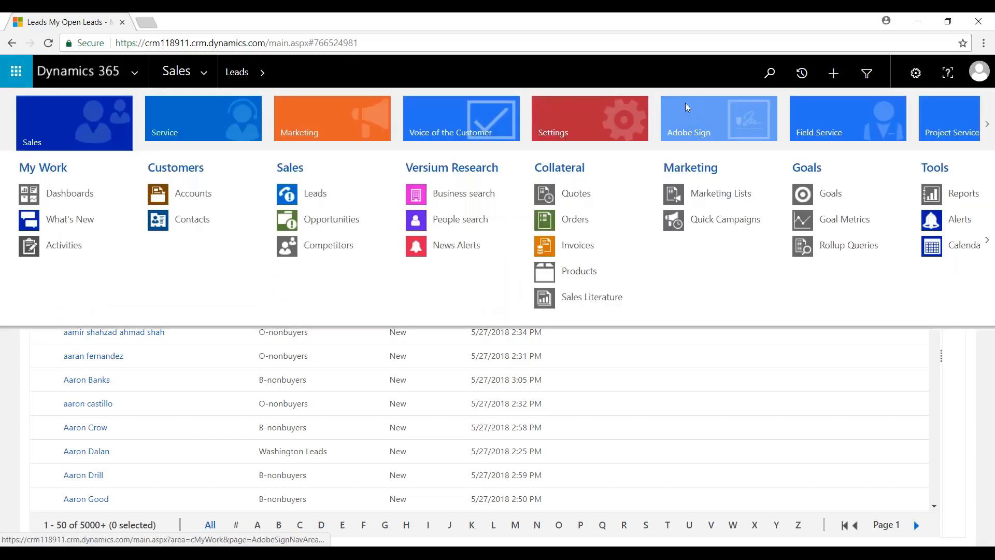
click(585, 117)
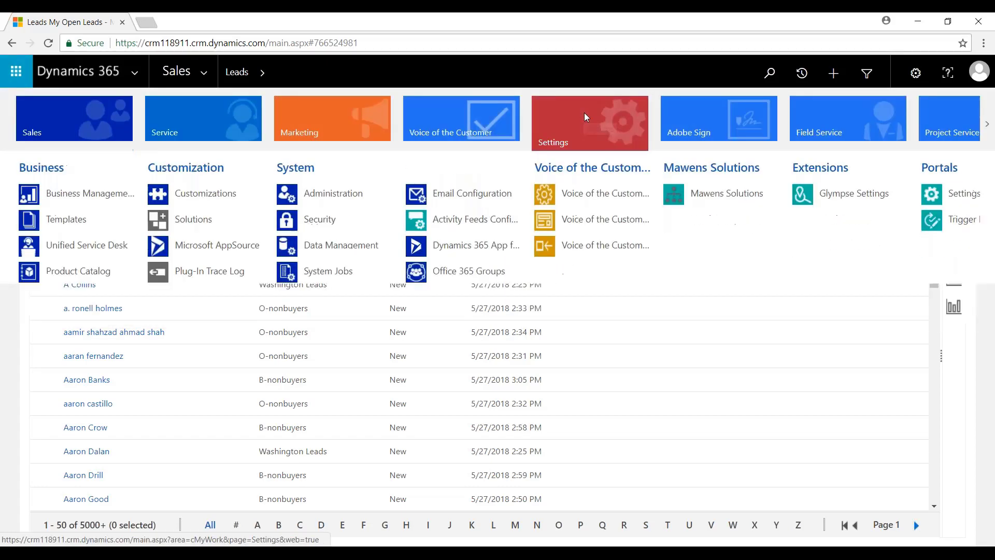
click(211, 197)
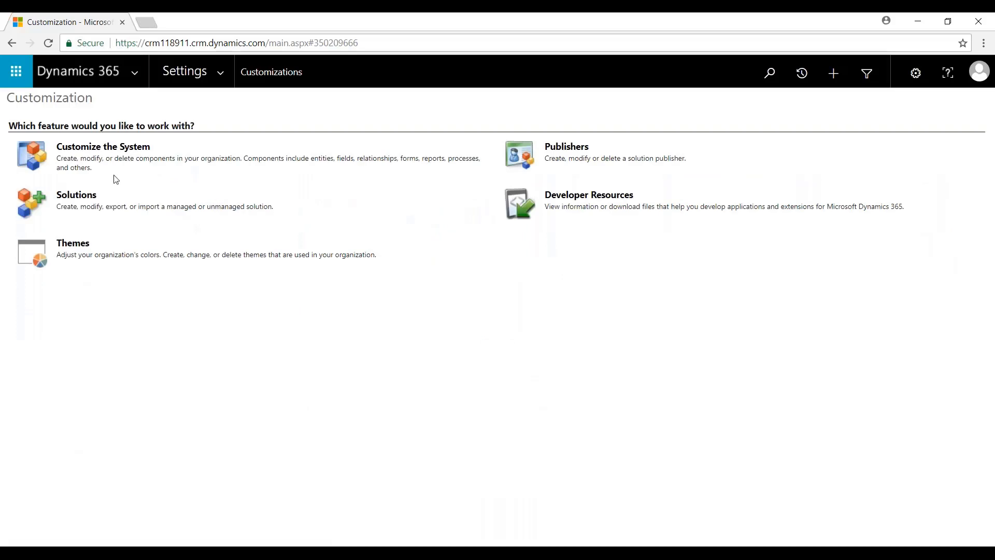
click(103, 147)
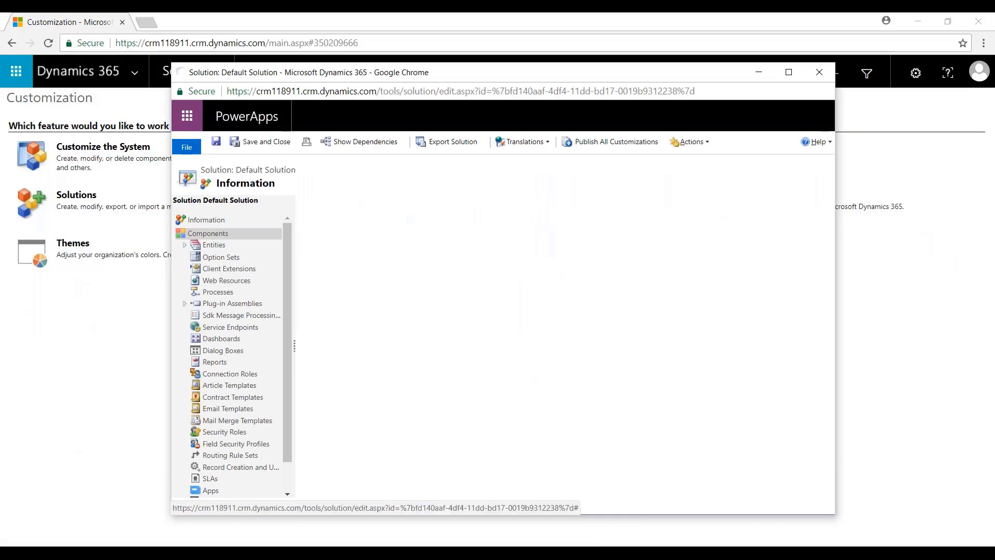
Step: Expand Entities and open the Lead entity's definition
click(184, 246)
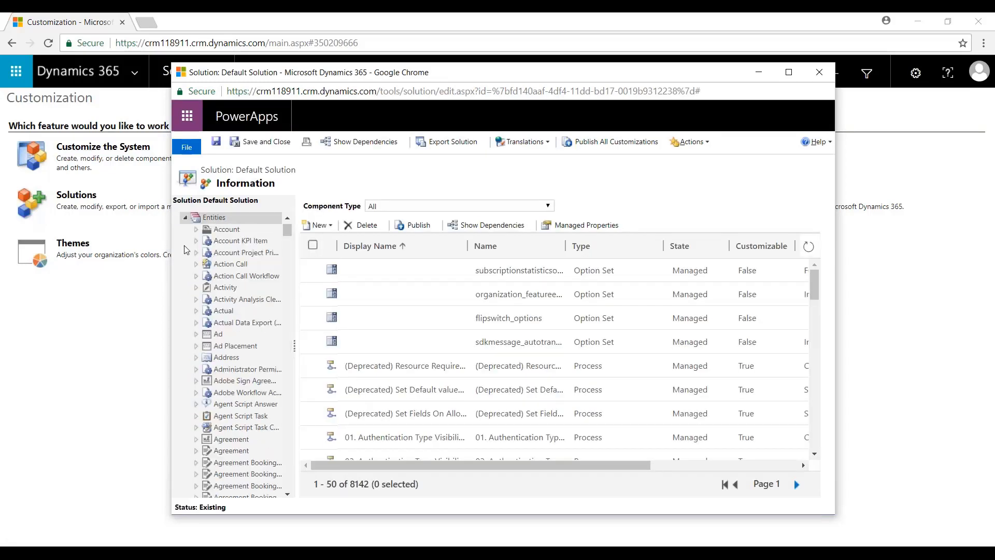
drag(285, 230, 308, 325)
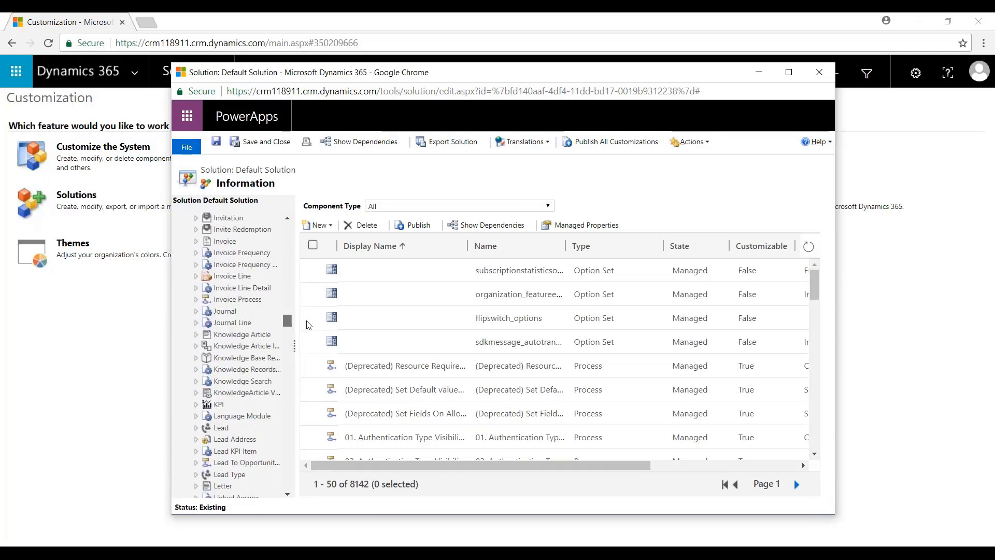
click(222, 428)
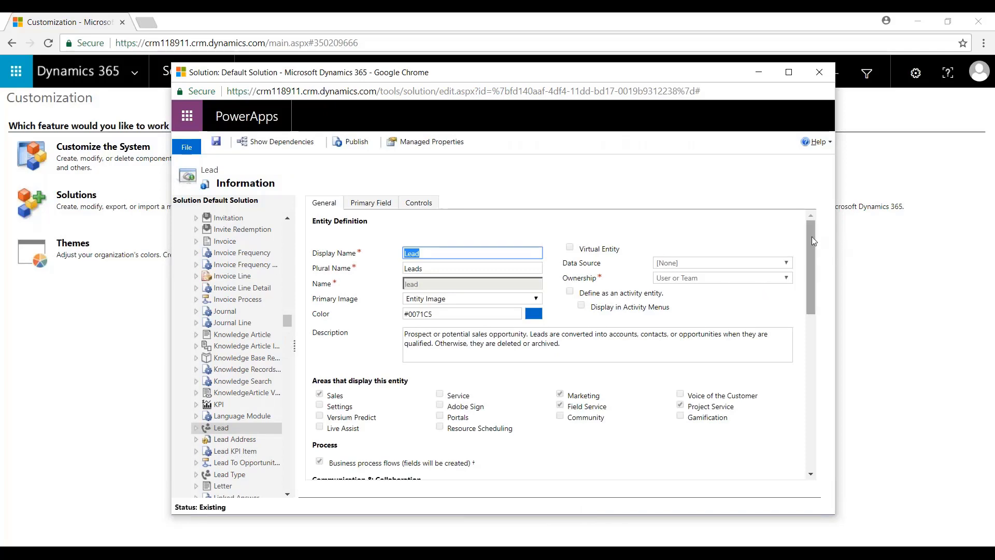
Step: Show the Lead entity's 10 active system forms, including Web Form and Lead
drag(812, 238, 828, 338)
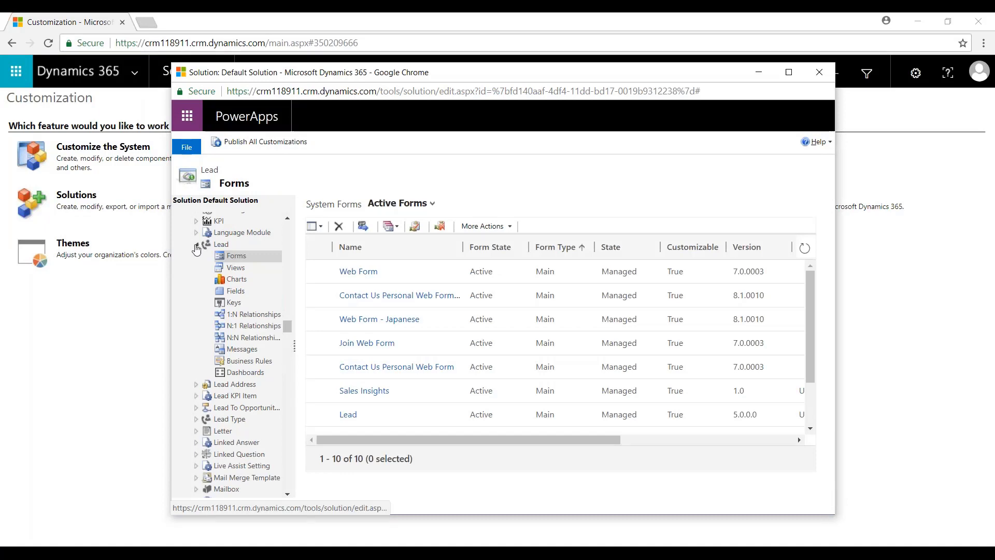
click(196, 246)
drag(288, 331, 292, 490)
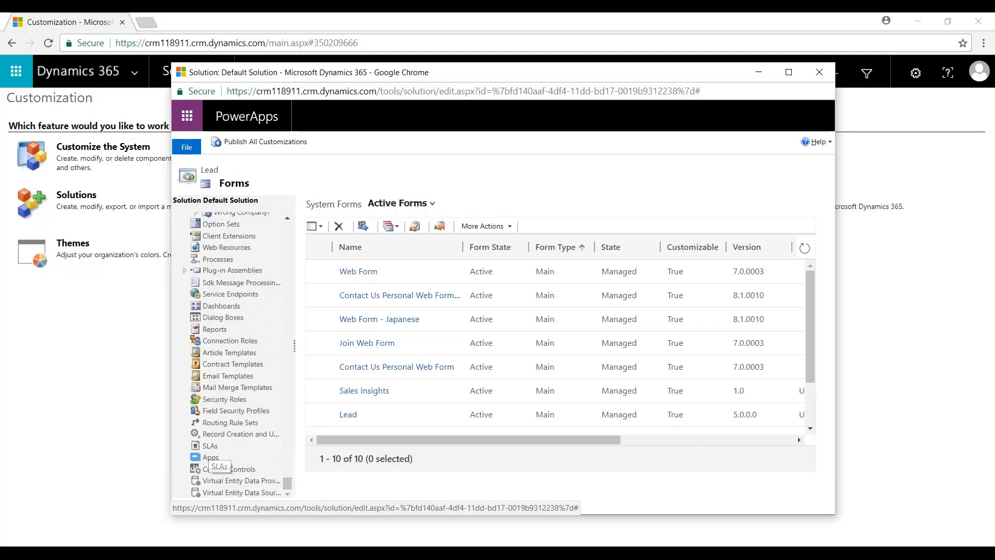
Step: Start a new SLA named 'SLA Expires Within' with entity Lead
click(211, 445)
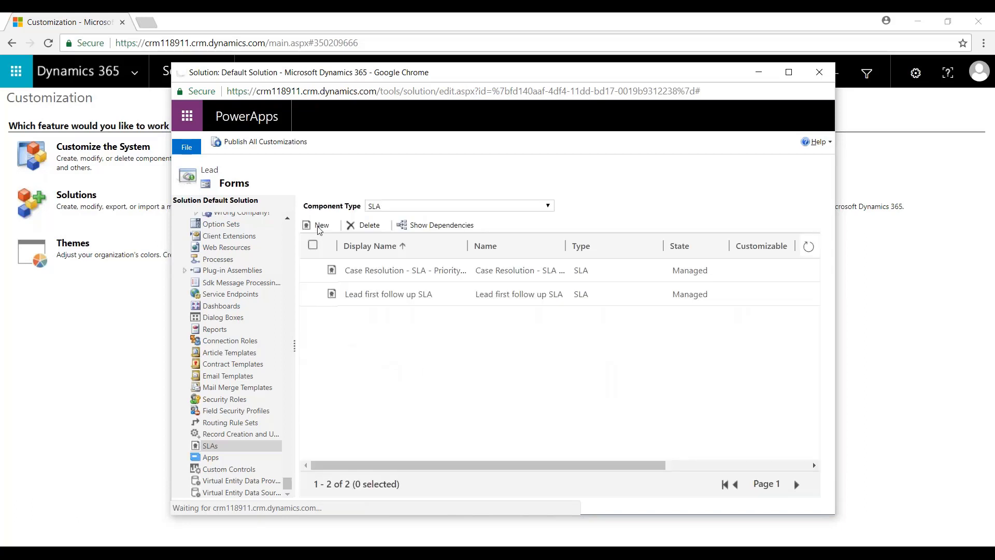
click(321, 226)
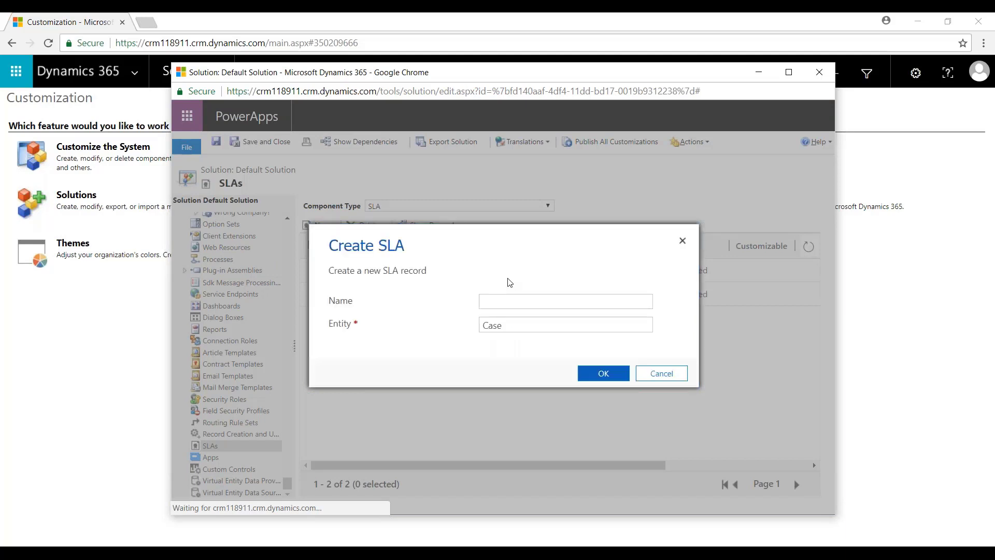
click(518, 305)
text(SLA)
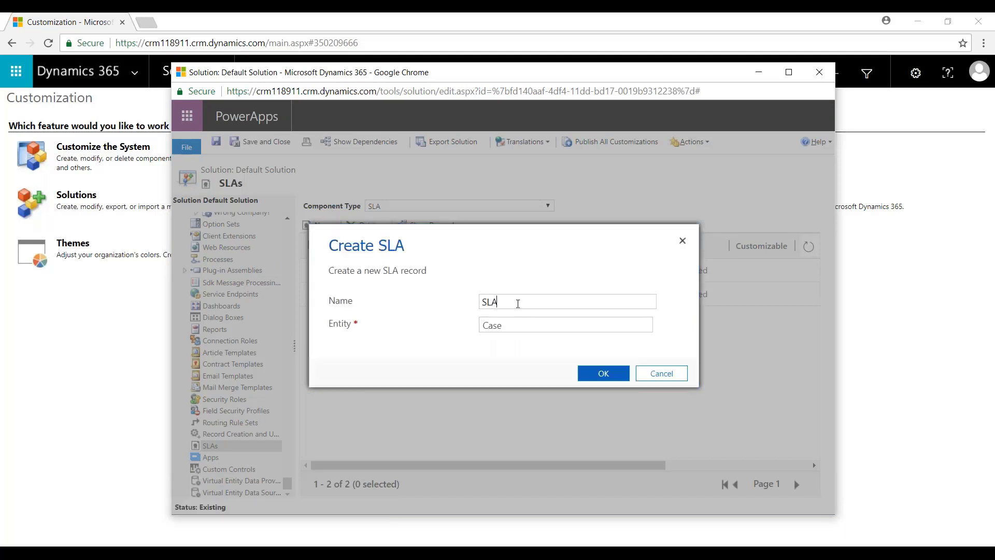
text( Expires )
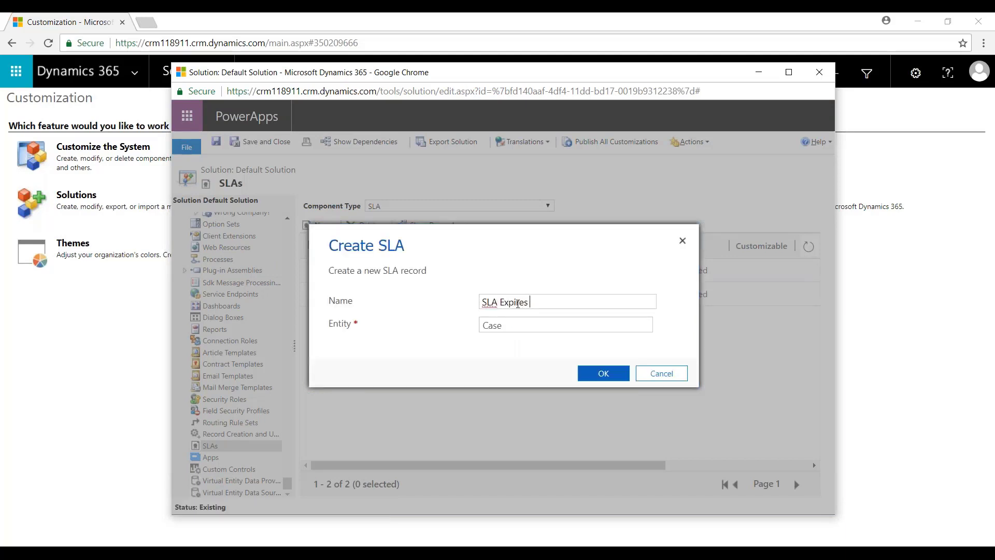
text(WIthinthin)
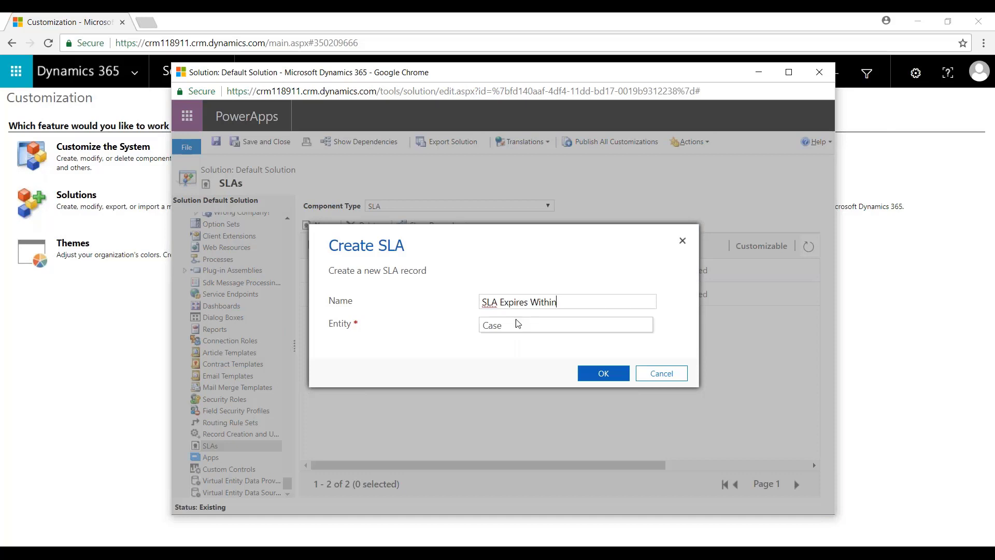
click(516, 325)
click(491, 345)
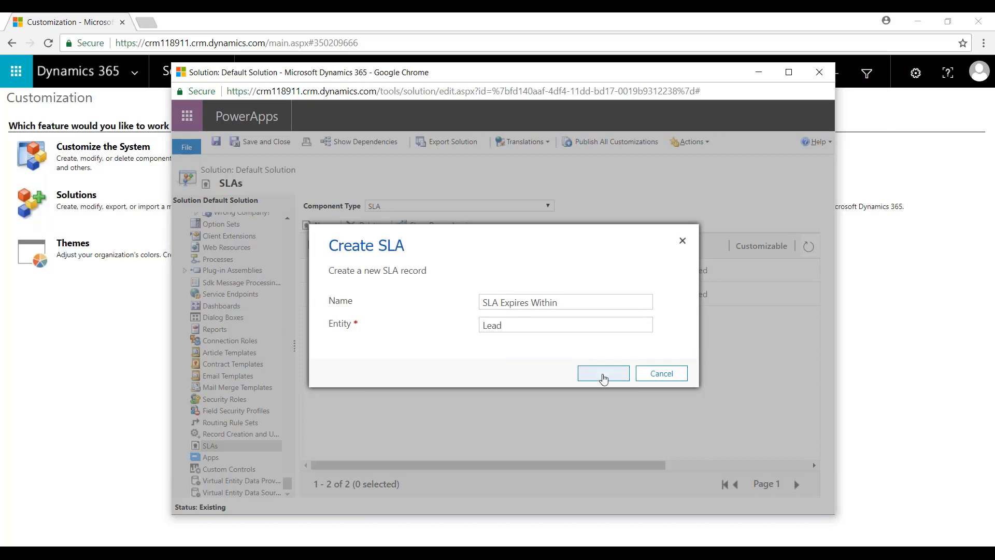
Step: Create the SLA record and set Applicable From to Created On
click(604, 375)
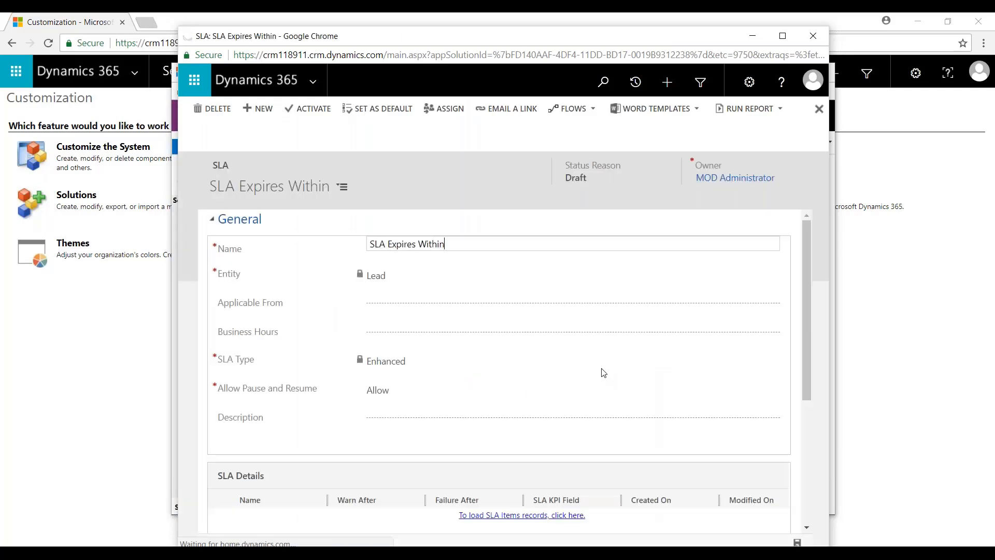
mouse_move(223, 283)
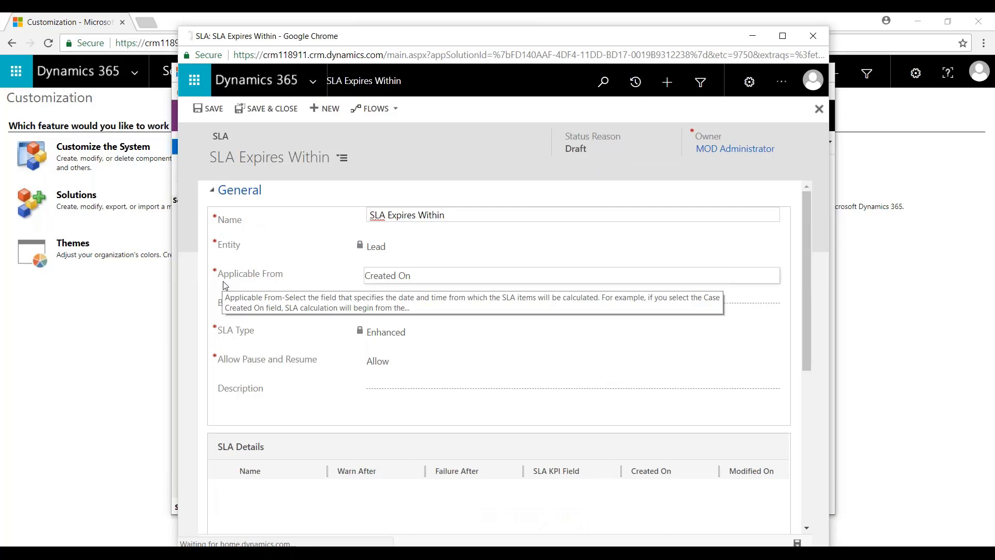
click(437, 280)
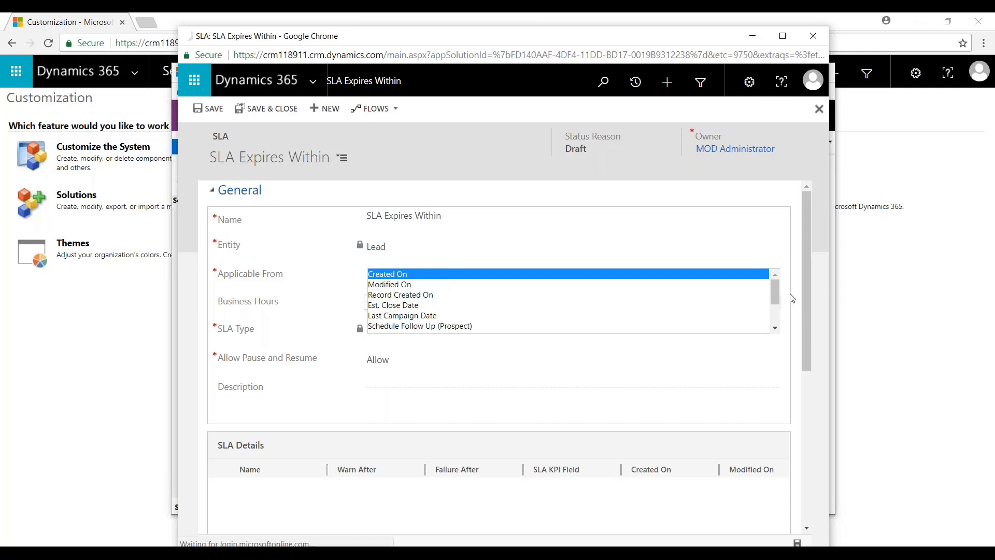
mouse_move(775, 288)
mouse_down()
mouse_move(775, 312)
mouse_move(771, 280)
mouse_up()
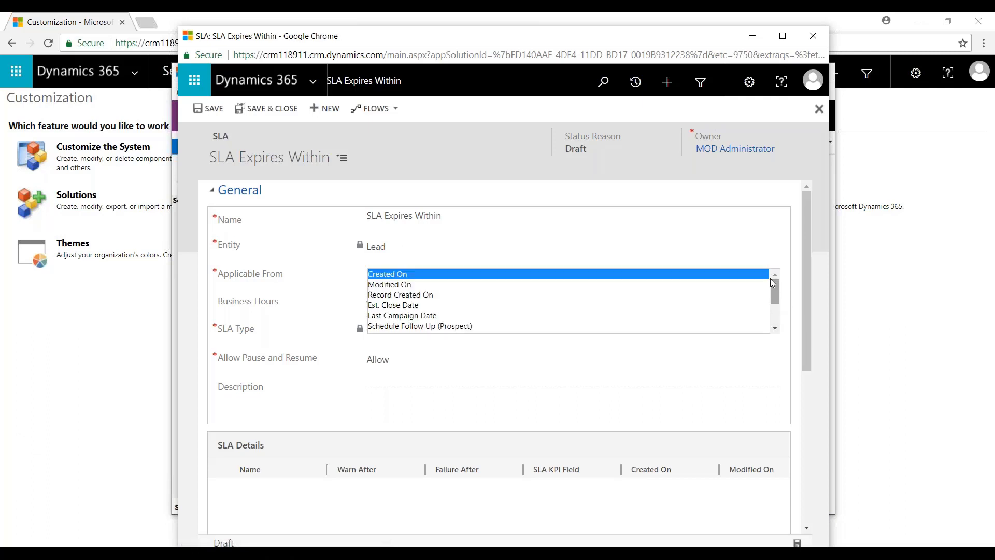
click(384, 274)
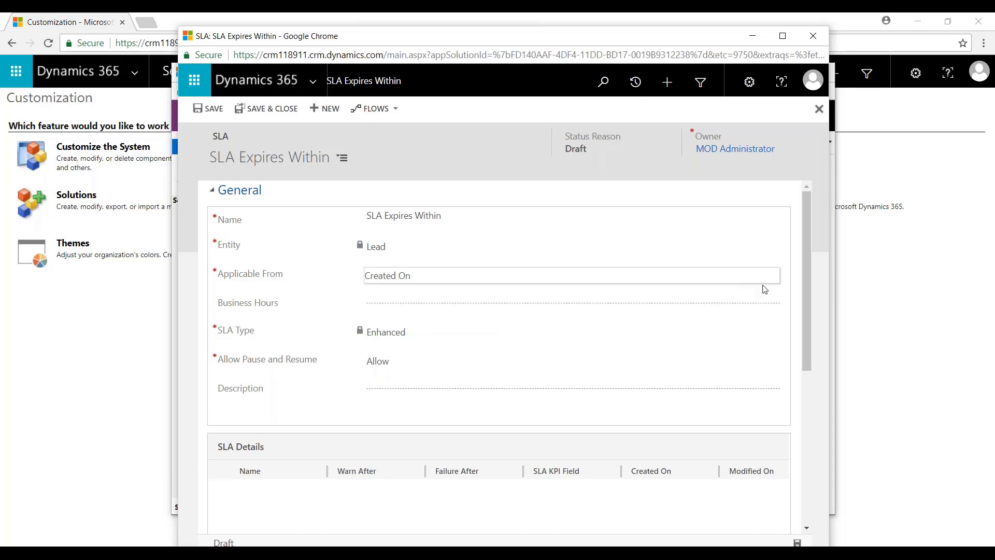
Step: Leave Business Hours empty and save the SLA as a Draft
click(773, 304)
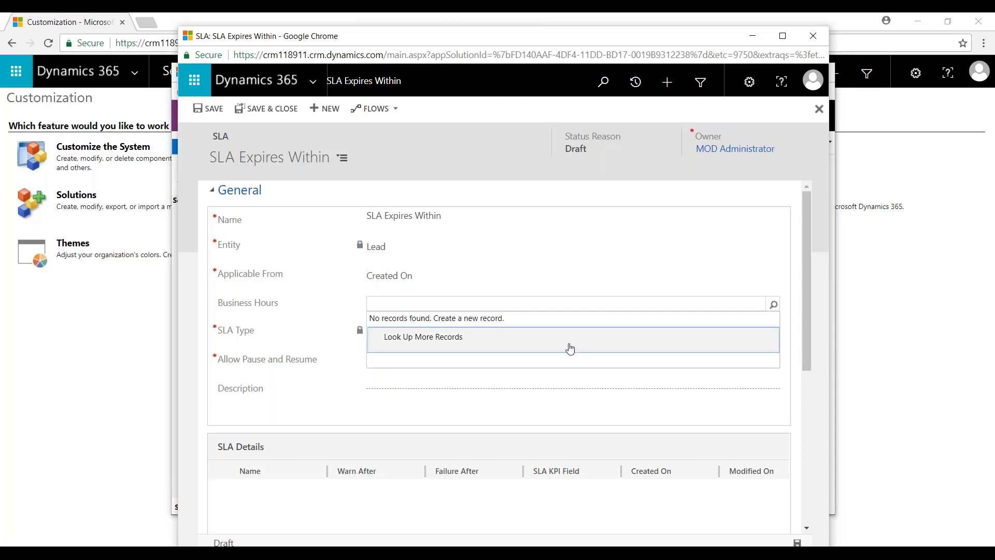
click(264, 308)
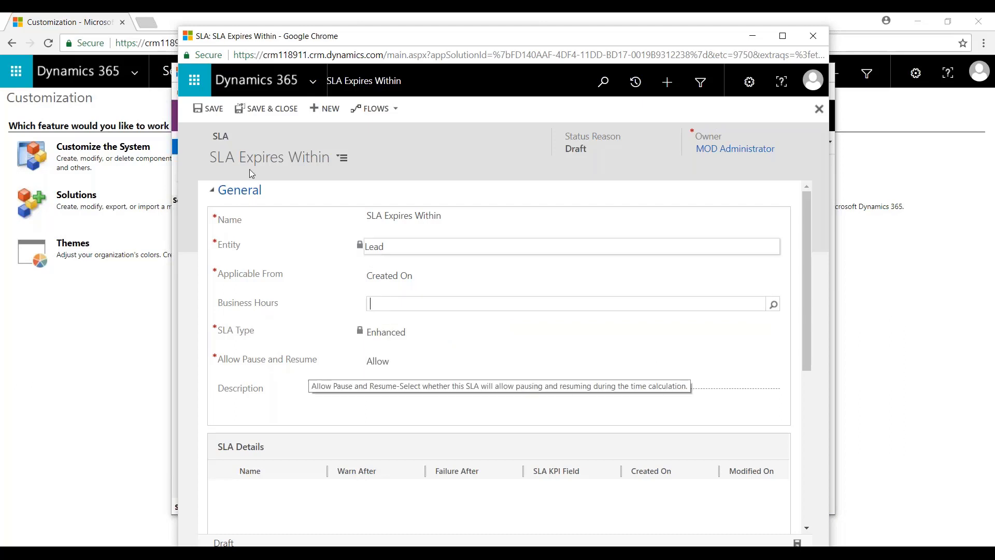
click(210, 110)
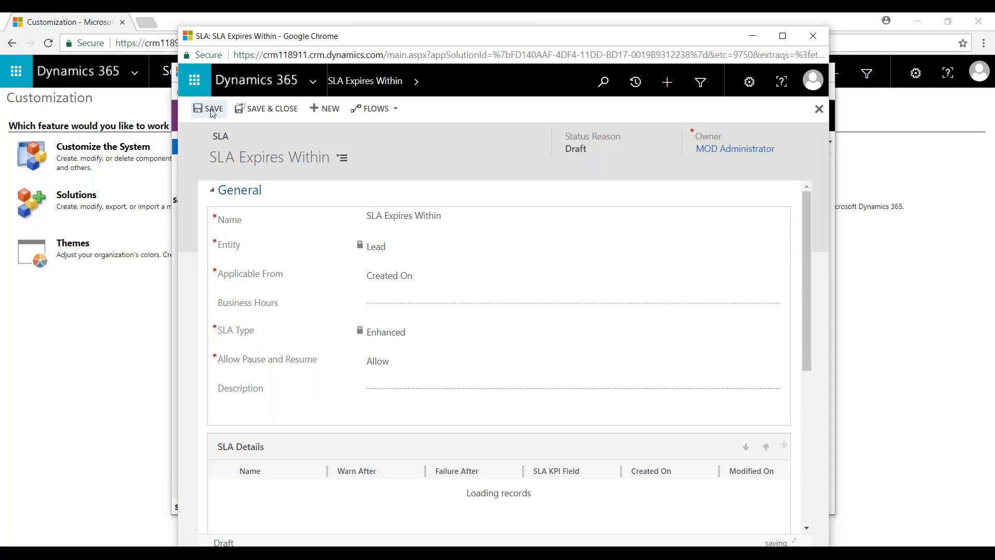
drag(807, 212, 815, 275)
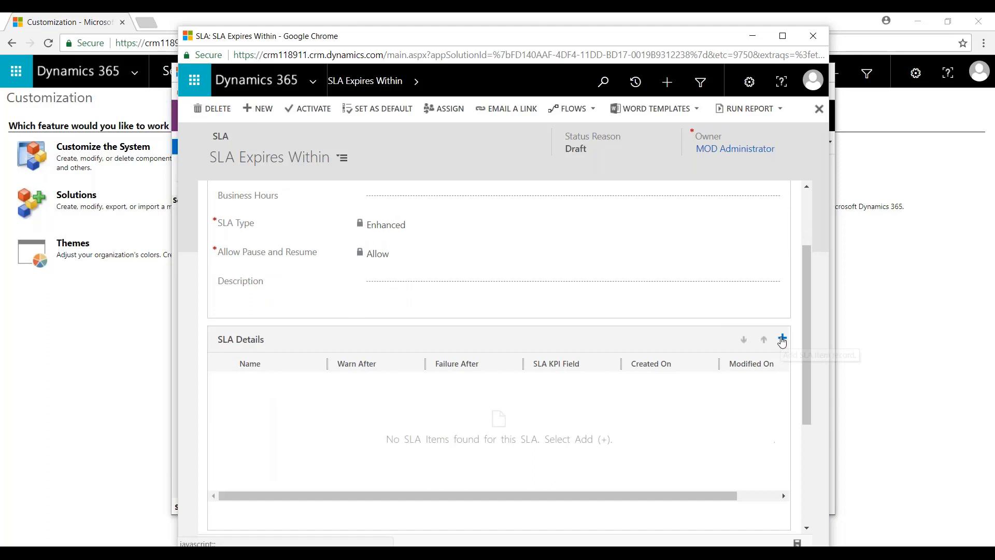
Step: Add an SLA item named 'Contact Within' using the Contact Within 4 hours KPI
click(782, 340)
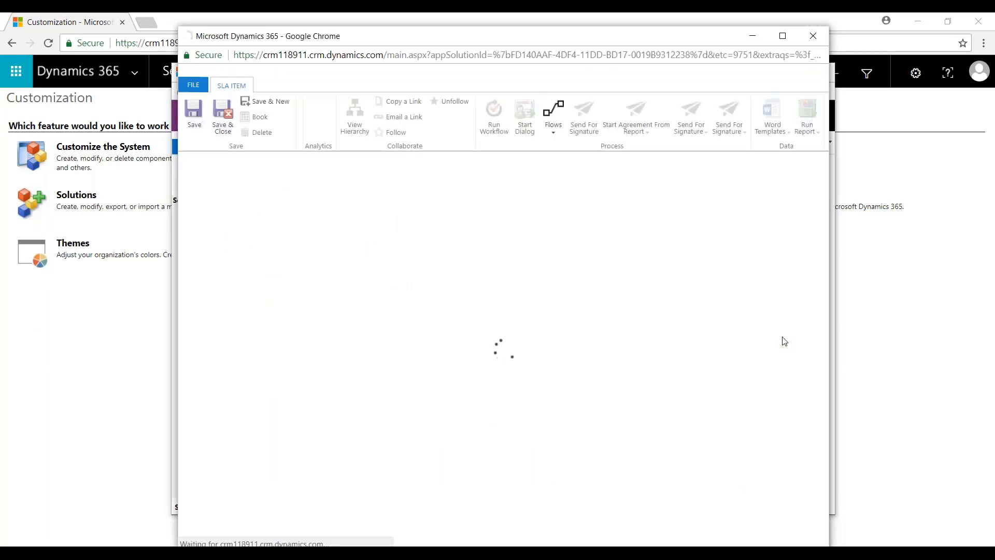
drag(429, 37, 424, 31)
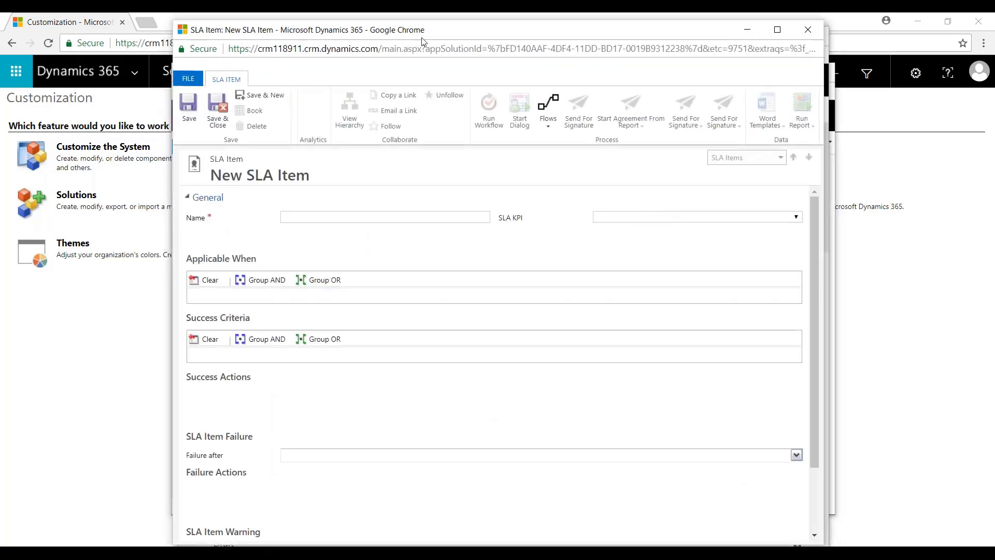
click(360, 220)
text(C)
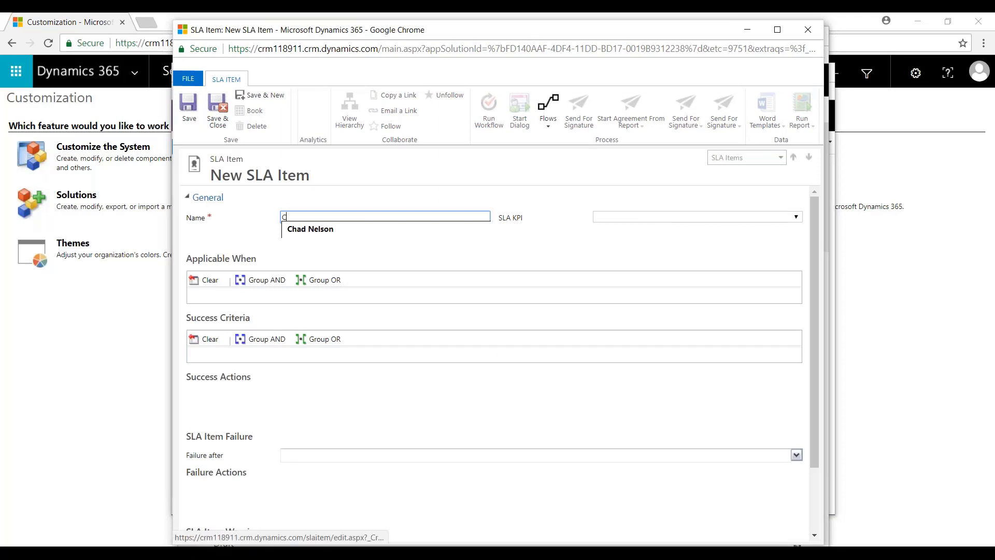
text(ontact W)
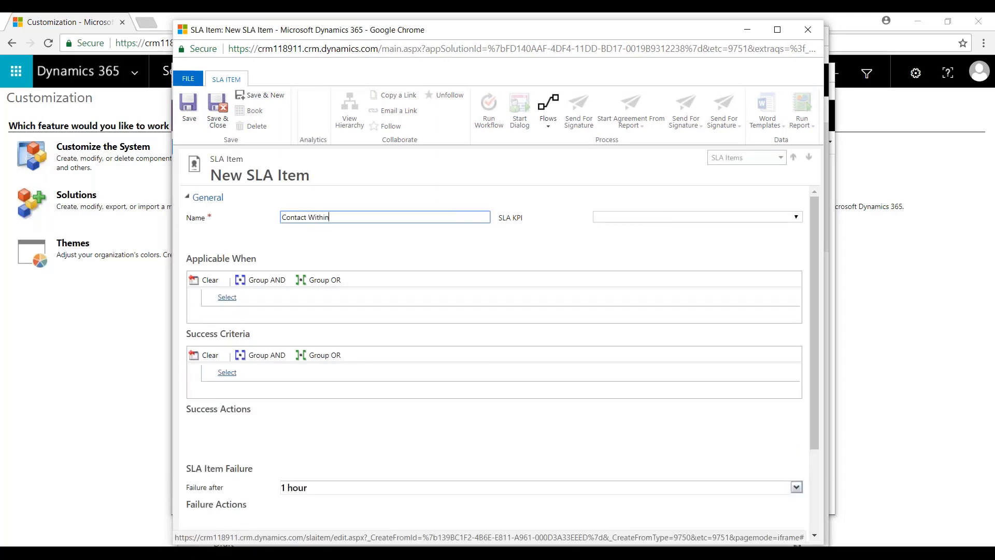
text(ithin)
click(523, 233)
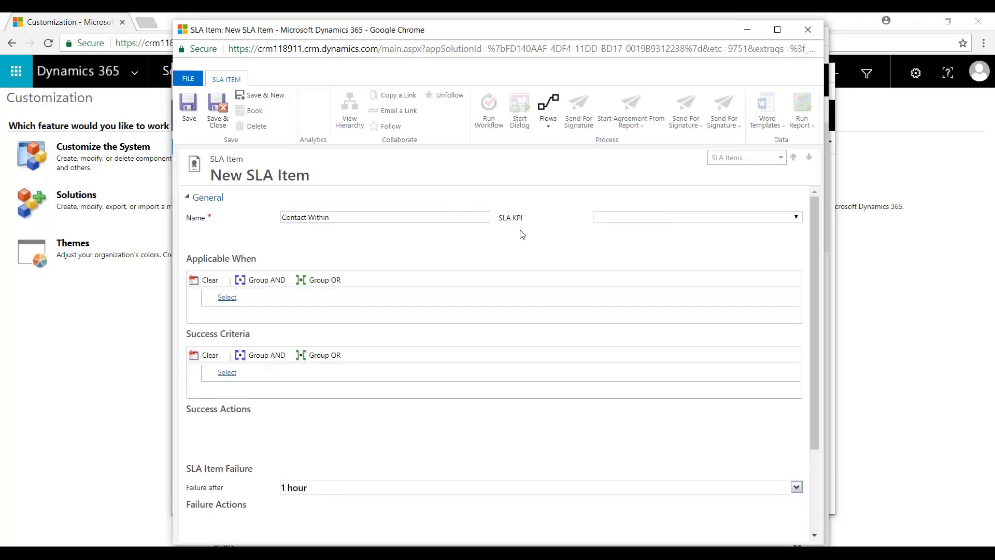
click(796, 219)
click(666, 232)
Step: Make the item apply when Lead Status Equals Open
click(300, 305)
click(250, 299)
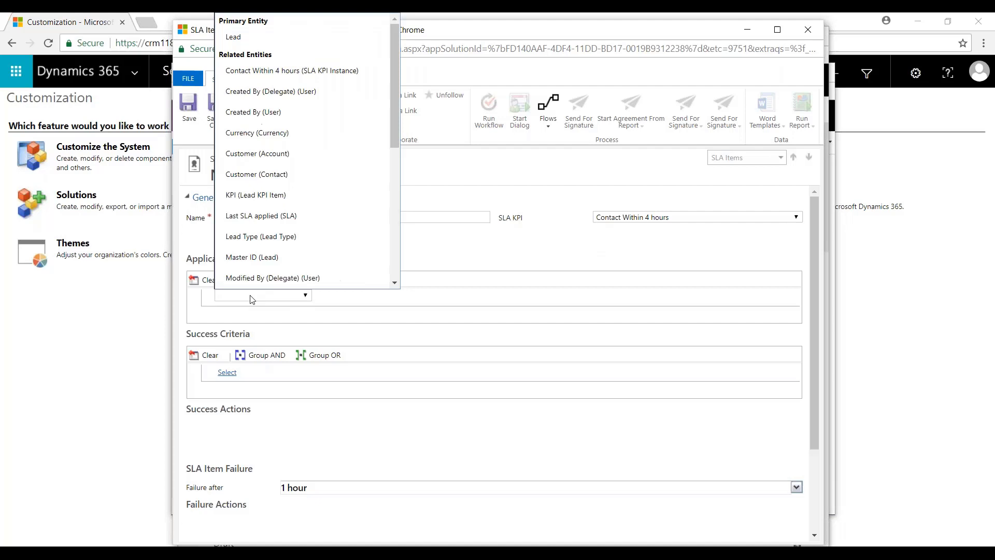
click(233, 37)
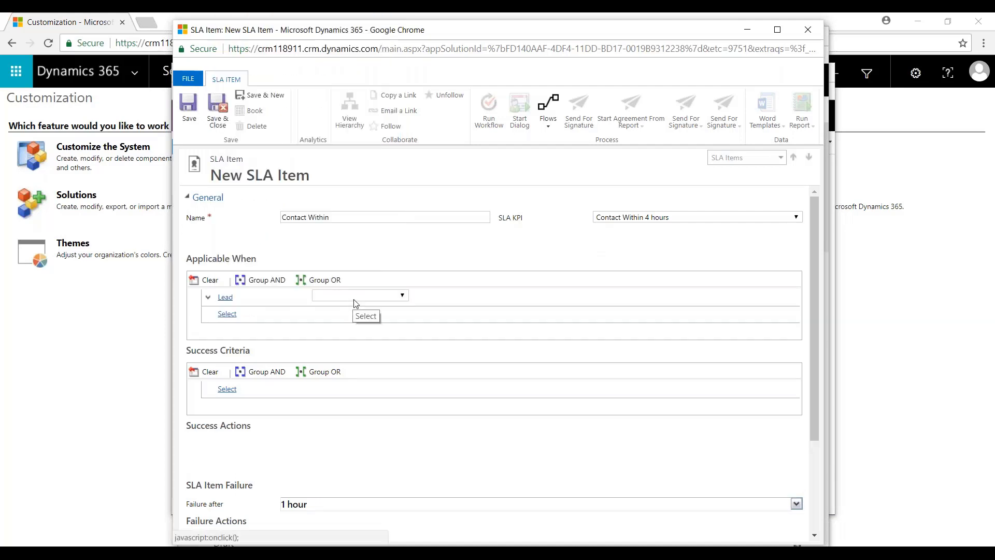
click(357, 303)
drag(425, 39, 431, 271)
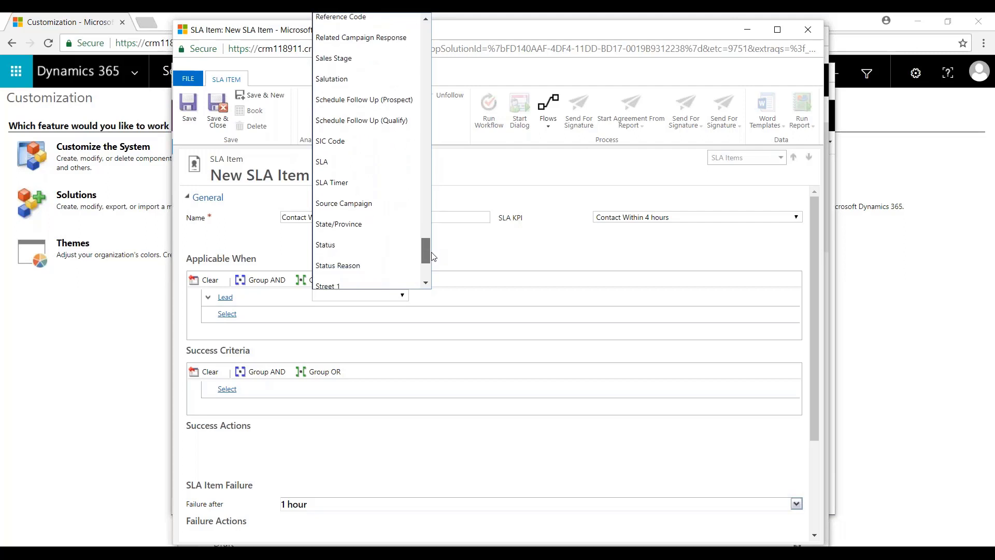
click(357, 238)
click(450, 296)
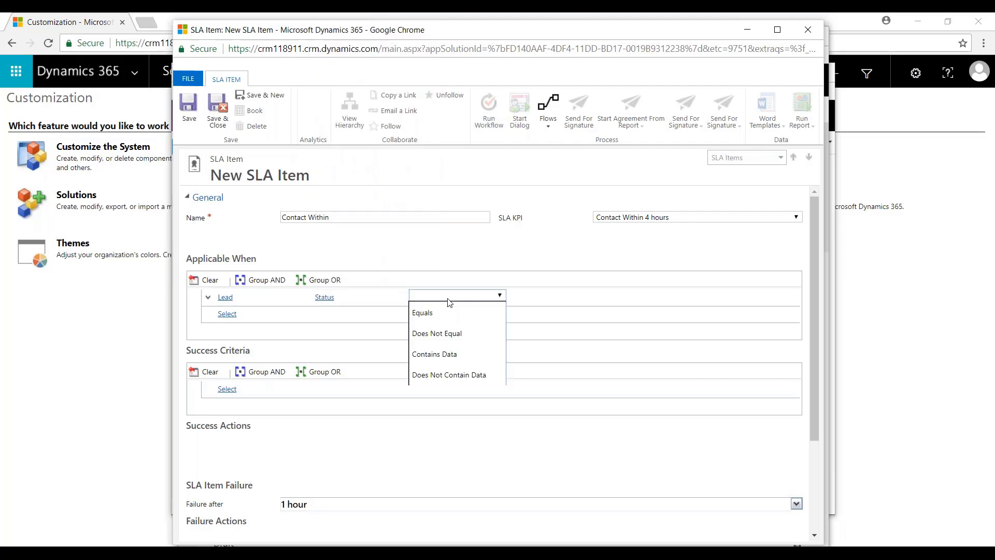
click(448, 314)
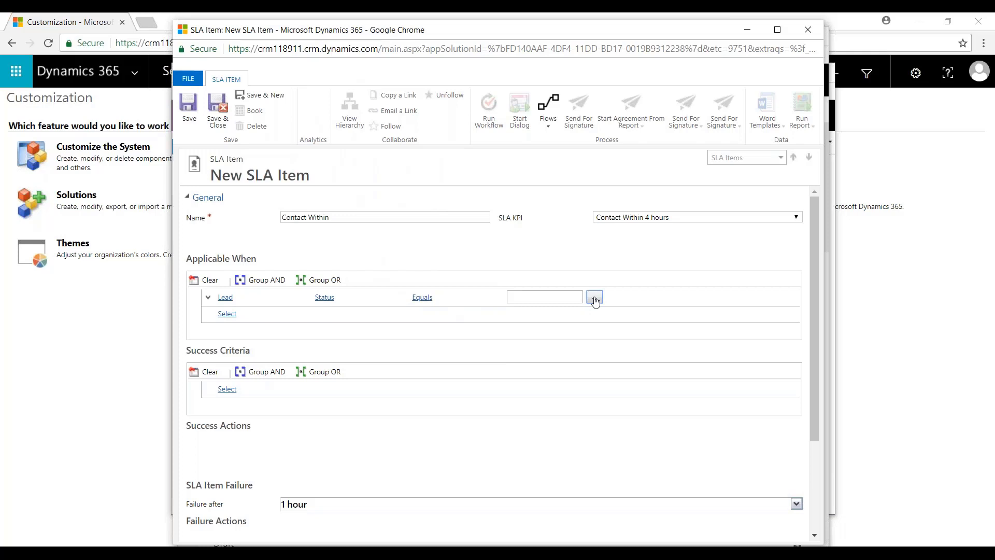
click(595, 296)
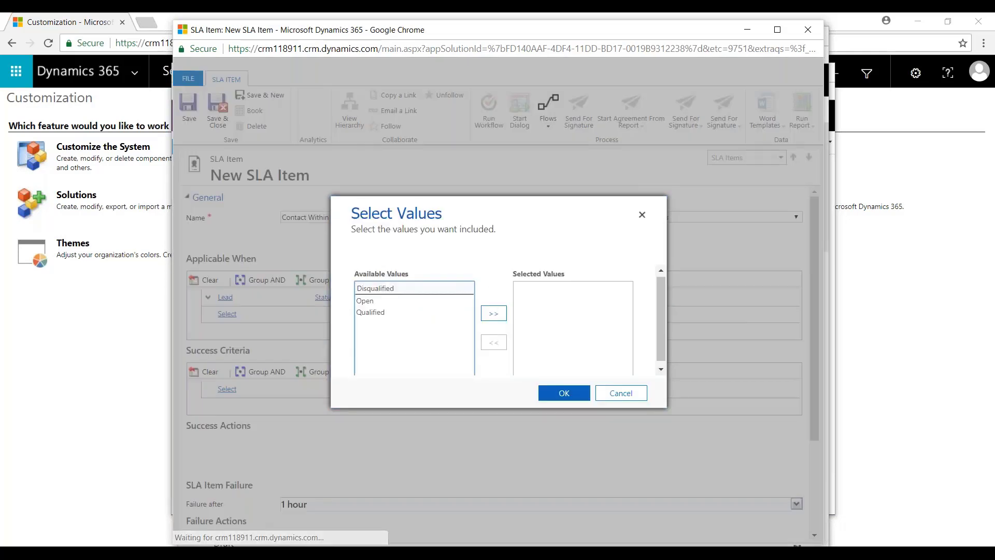
double_click(391, 302)
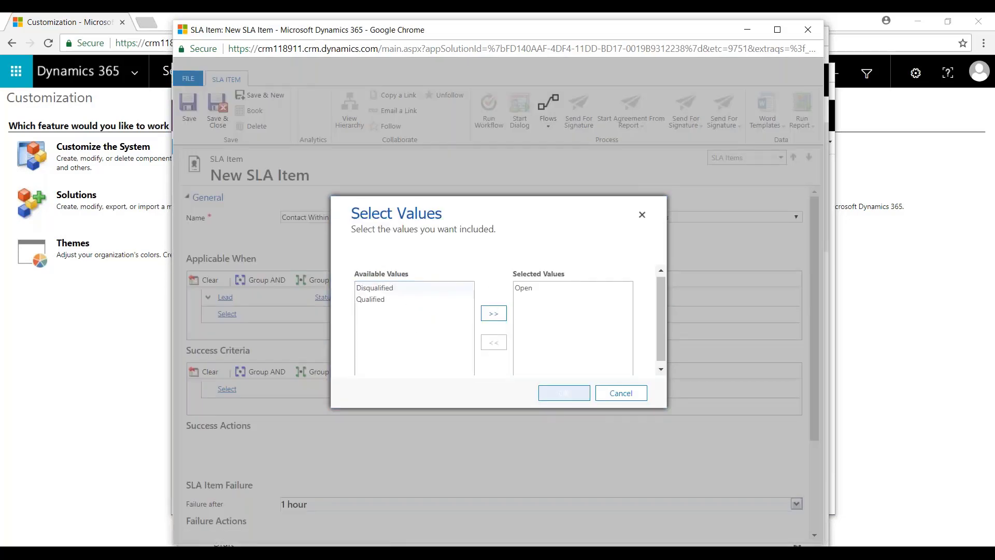
click(563, 395)
click(227, 389)
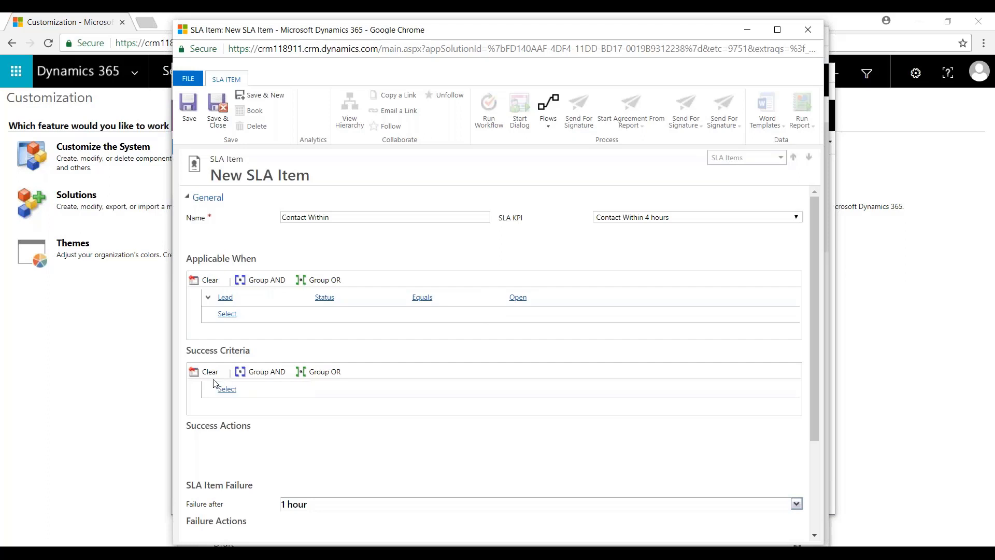
Step: Set the success criteria to Lead Status Reason Equals Contacted
scroll(262, 392, down, 3)
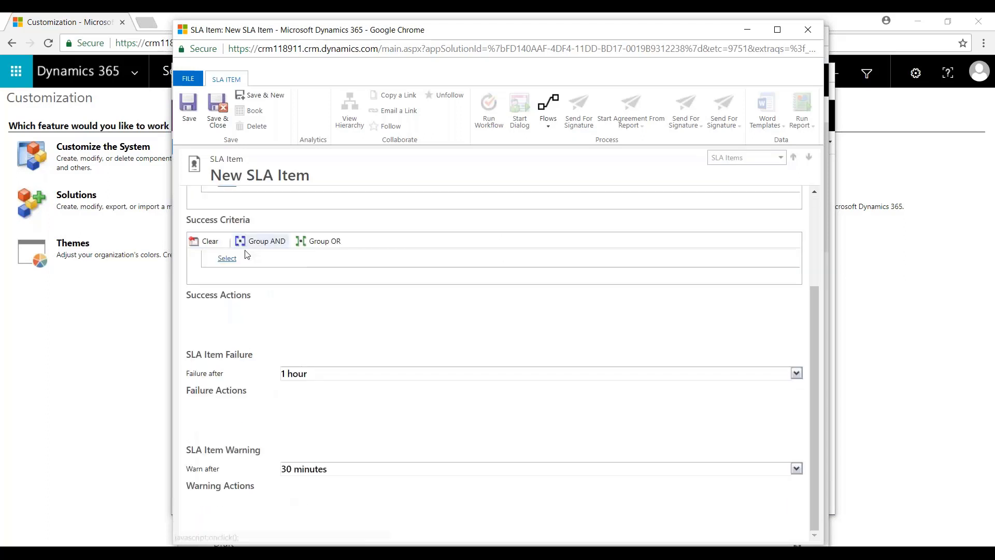
click(252, 260)
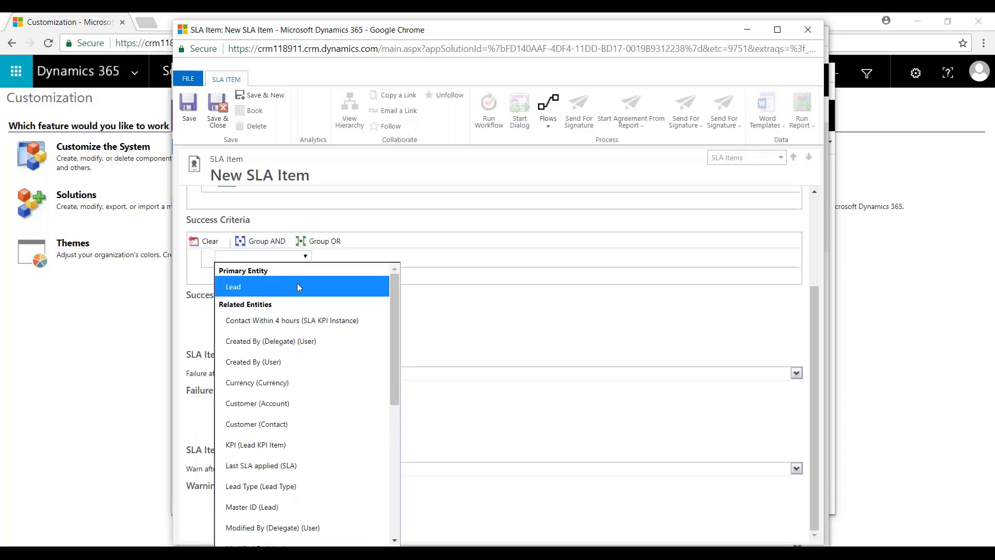
click(347, 287)
click(349, 257)
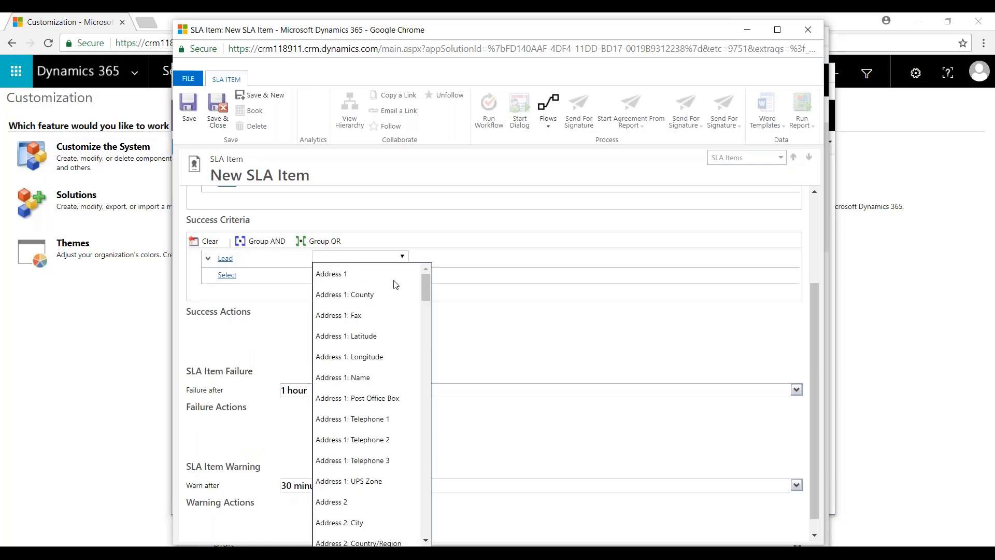
drag(424, 300, 428, 511)
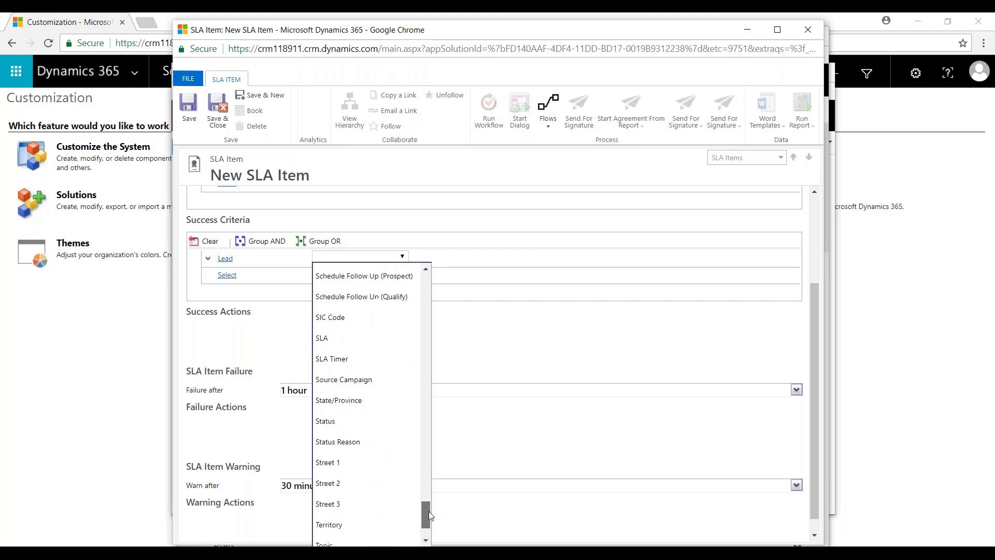
click(343, 440)
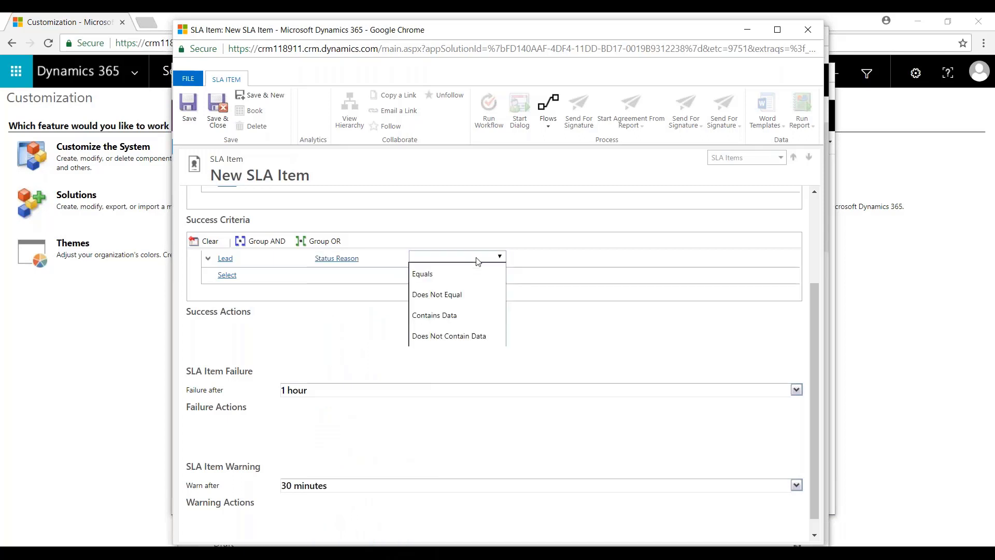
click(464, 274)
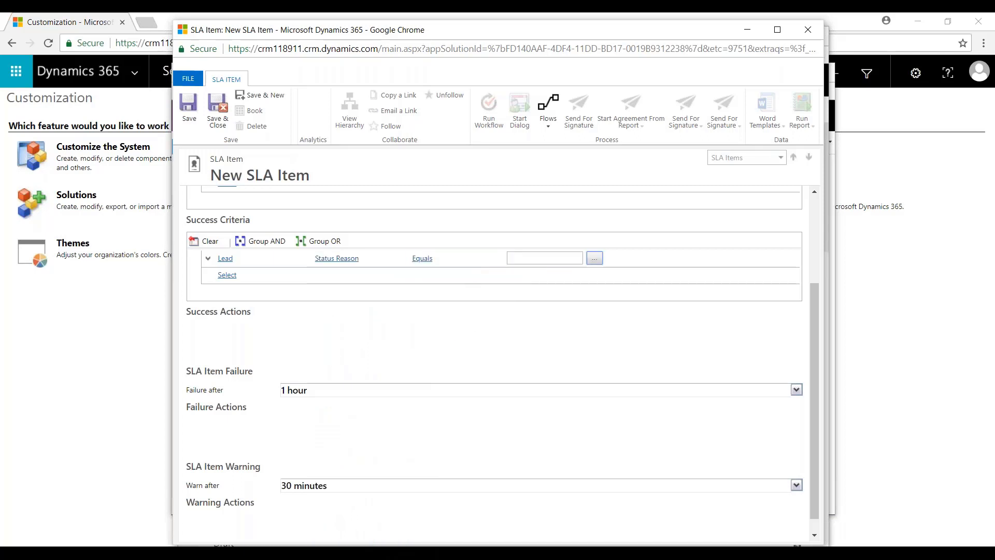
click(595, 258)
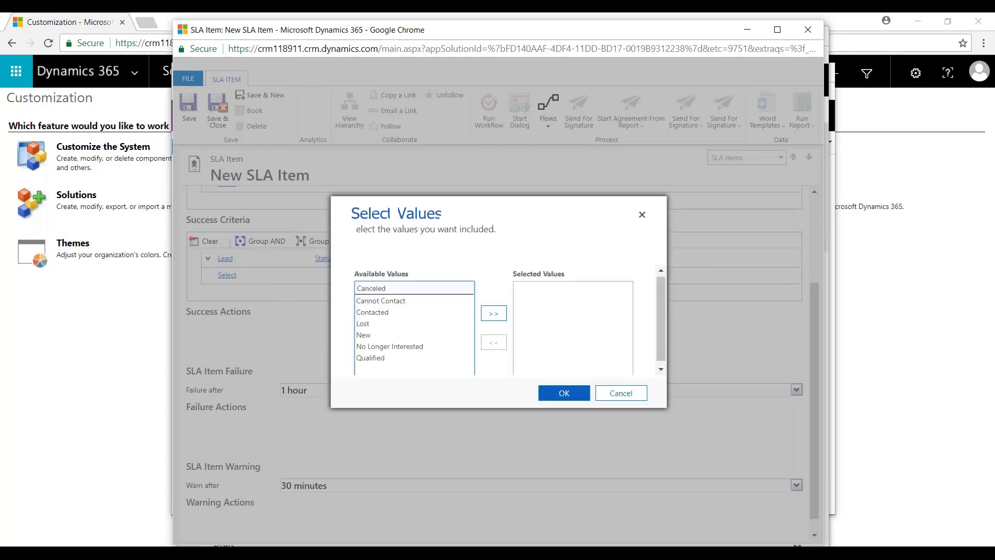
click(380, 313)
double_click(379, 314)
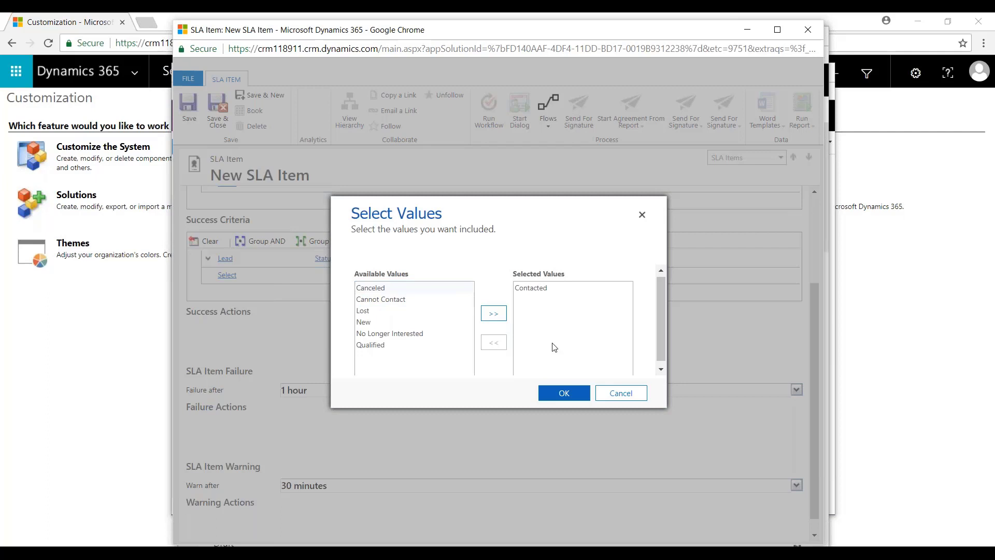
click(574, 392)
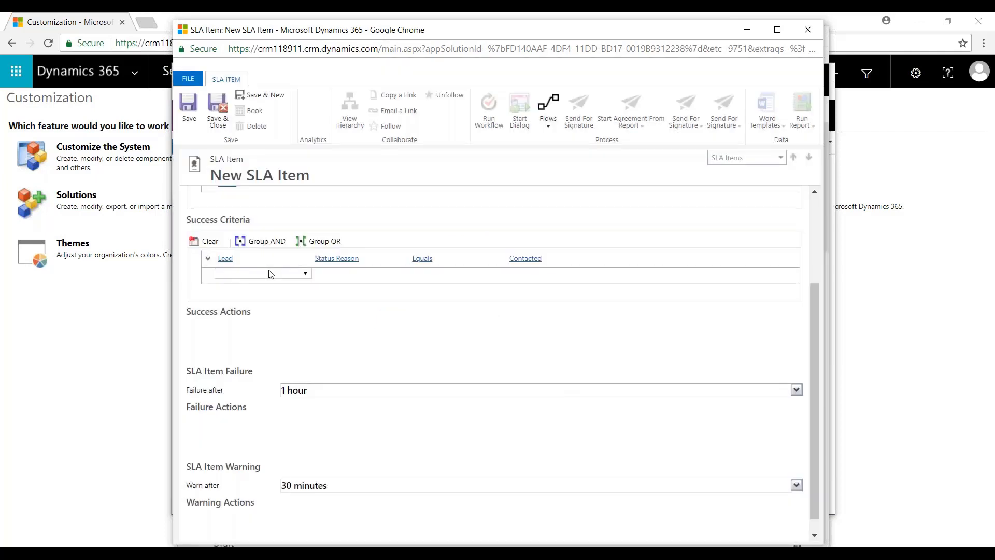
Step: Save the Contact Within SLA item and maximize its window
click(190, 110)
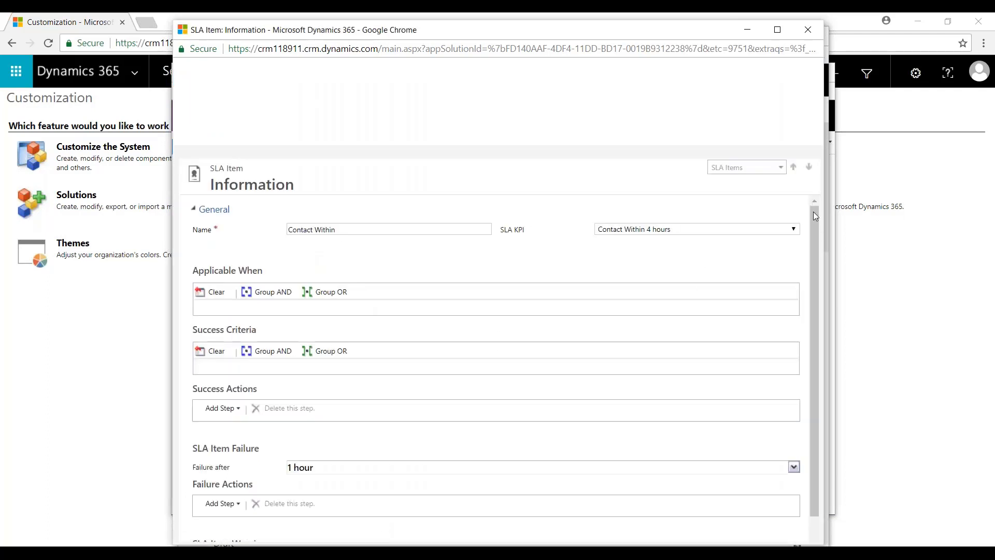
drag(812, 216, 828, 290)
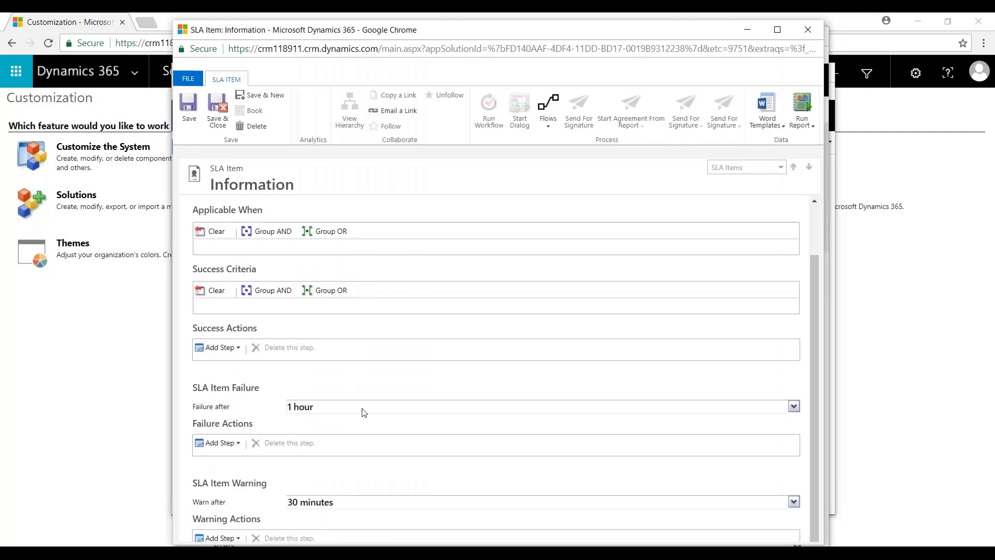
scroll(533, 406, down, 2)
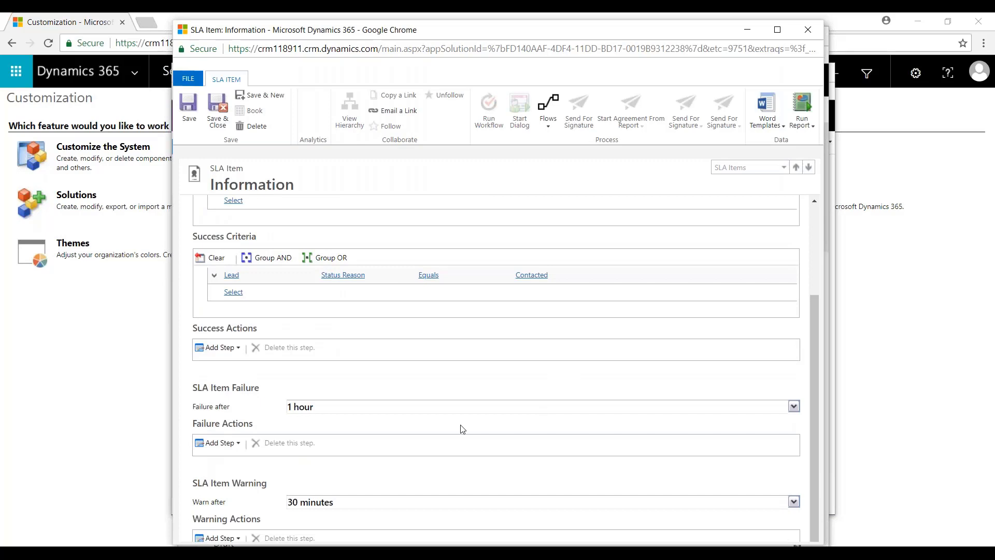
double_click(543, 34)
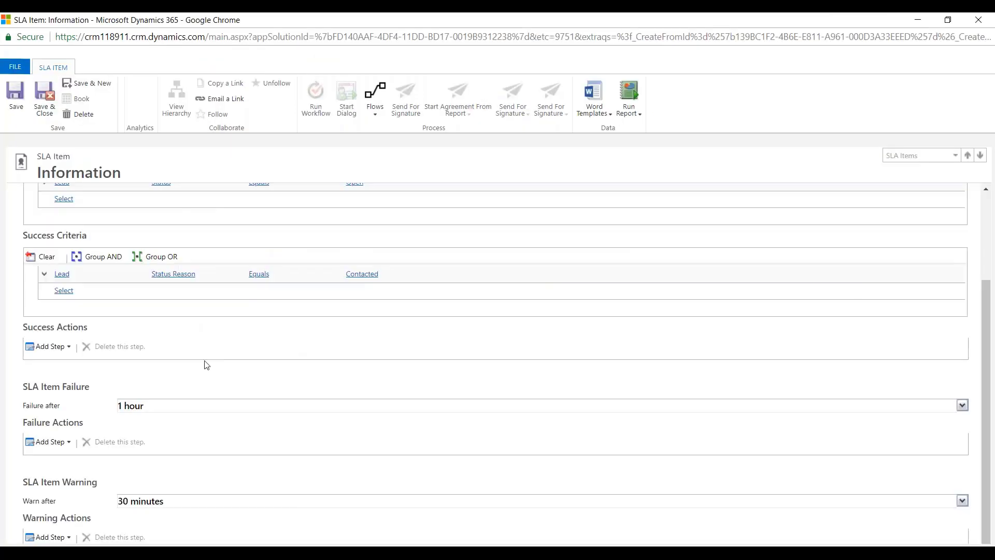
click(70, 348)
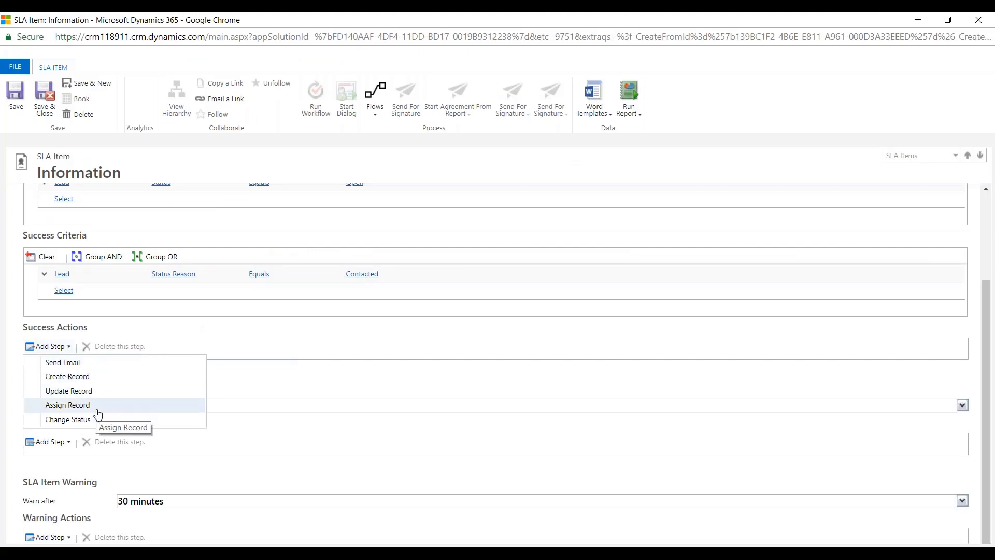
click(78, 468)
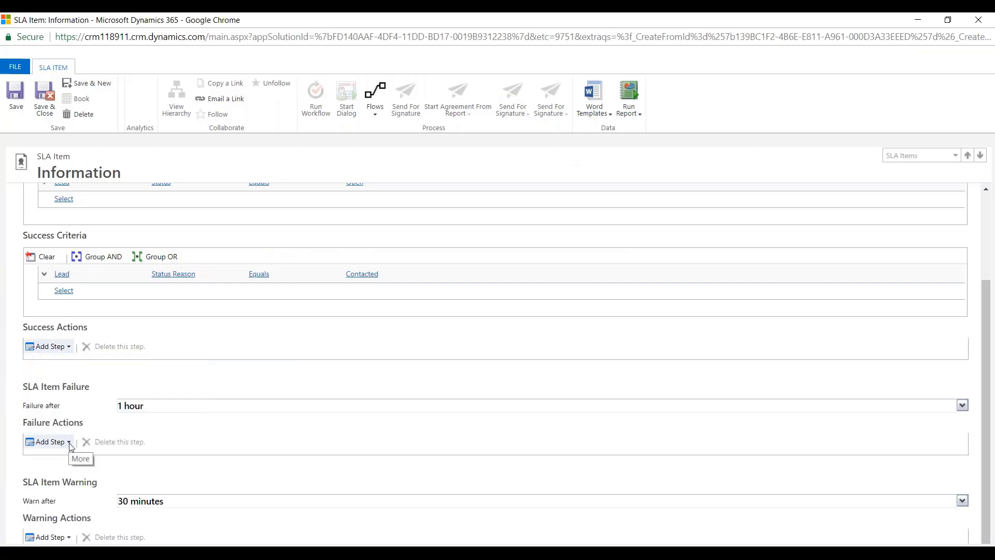
Step: Add an Assign Record failure action assigning the lead to a selected user
click(70, 442)
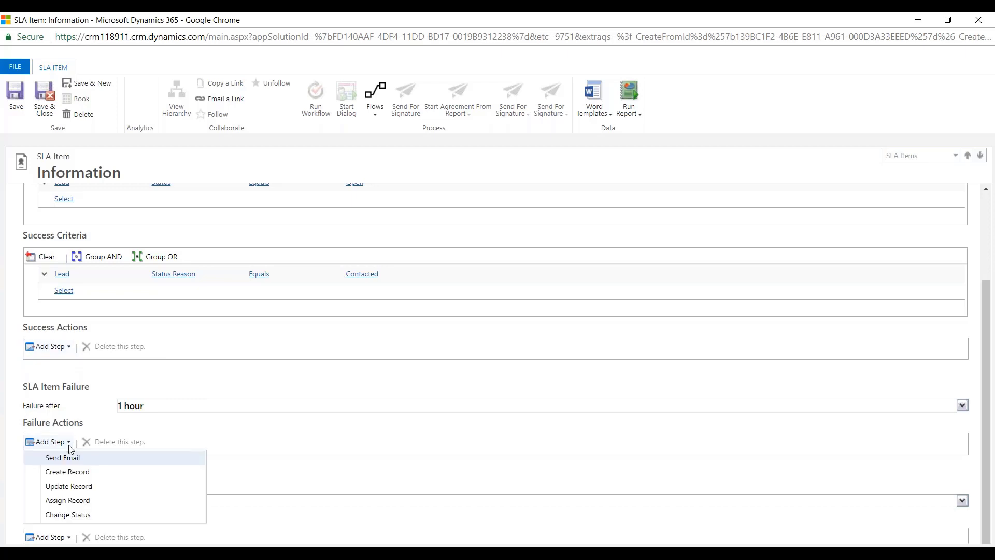
click(74, 506)
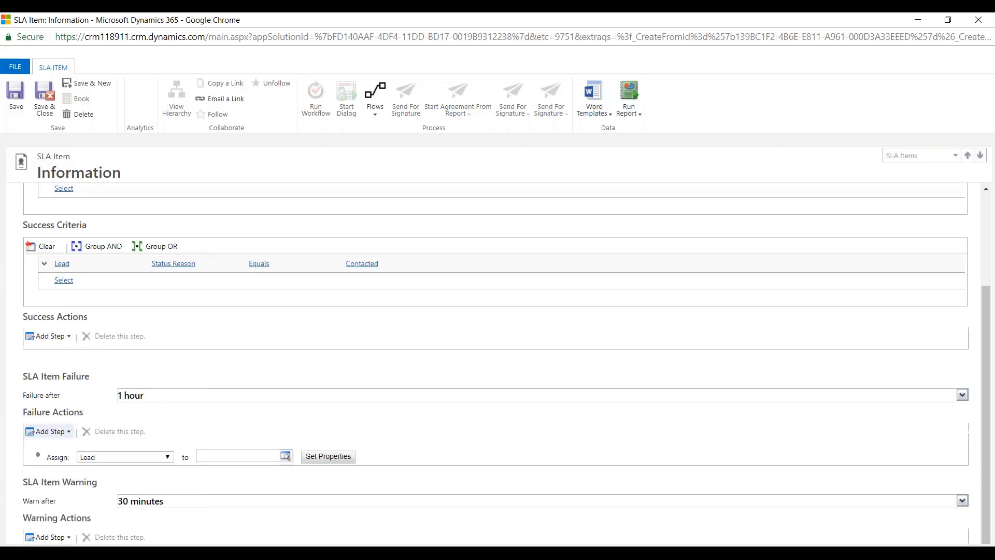
click(293, 456)
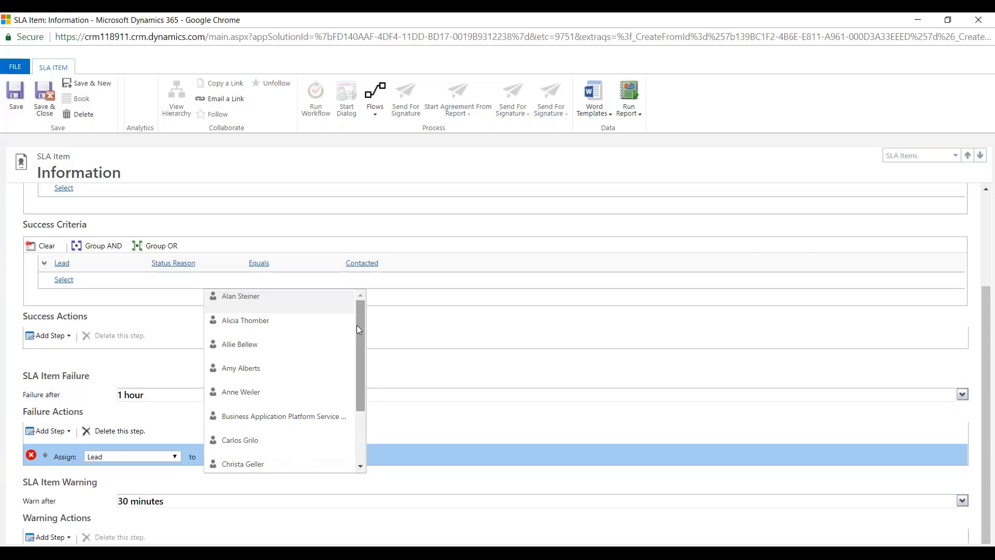
drag(357, 325, 360, 329)
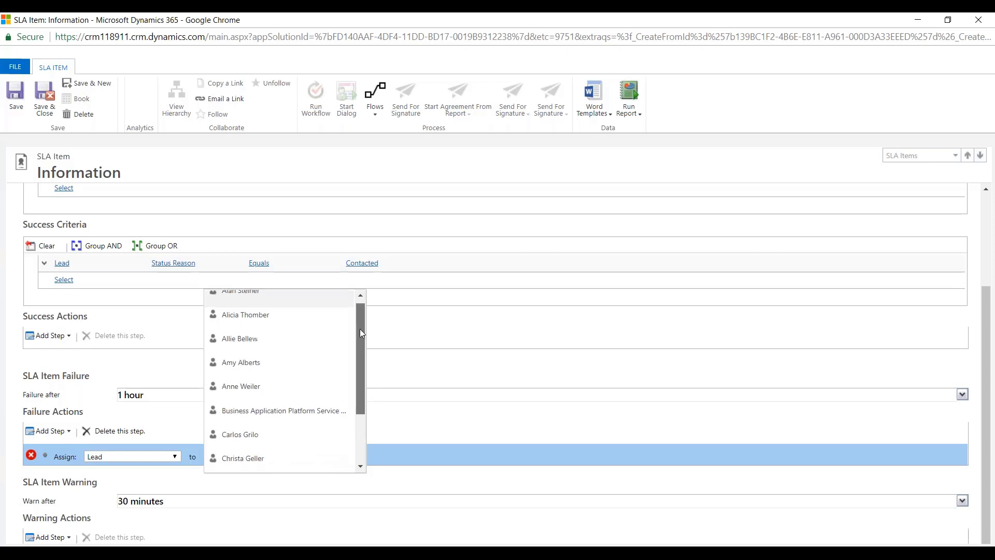
click(254, 367)
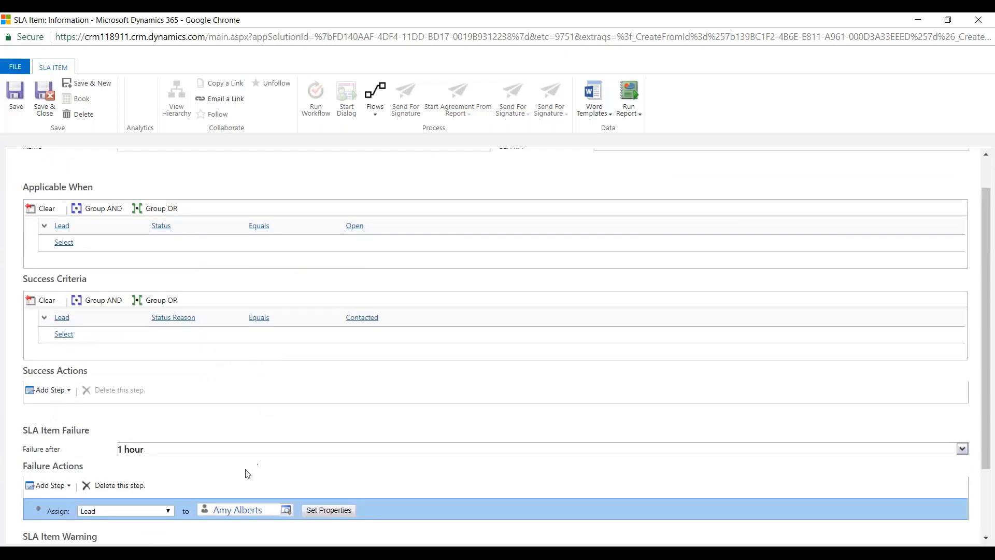
scroll(238, 478, down, 2)
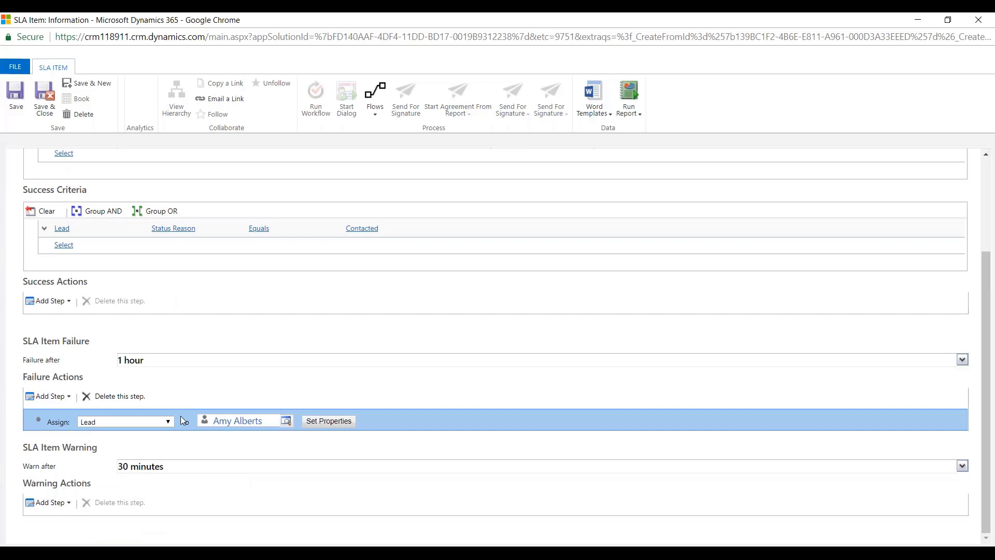
Step: Save the item and activate SLA Expires Within, confirming the activation
click(44, 98)
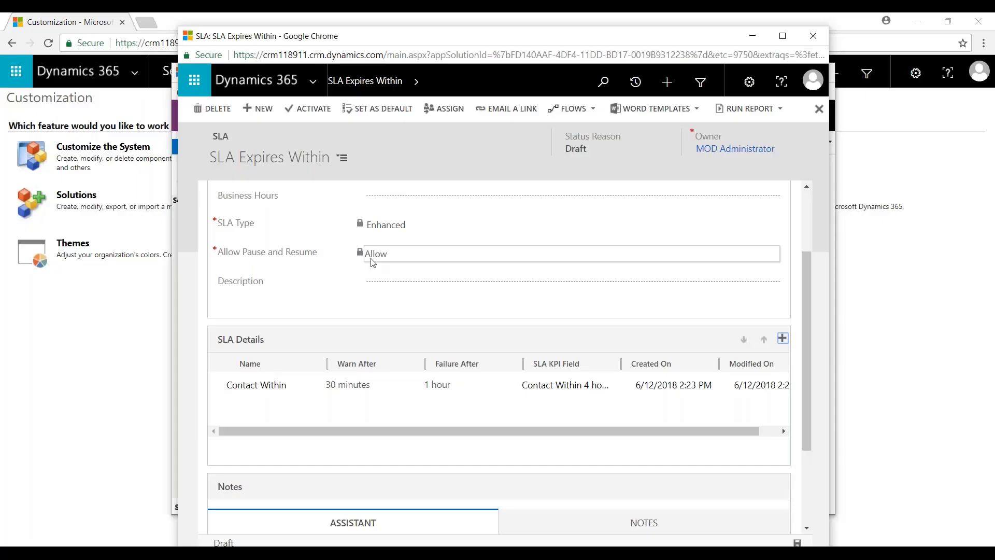
click(307, 109)
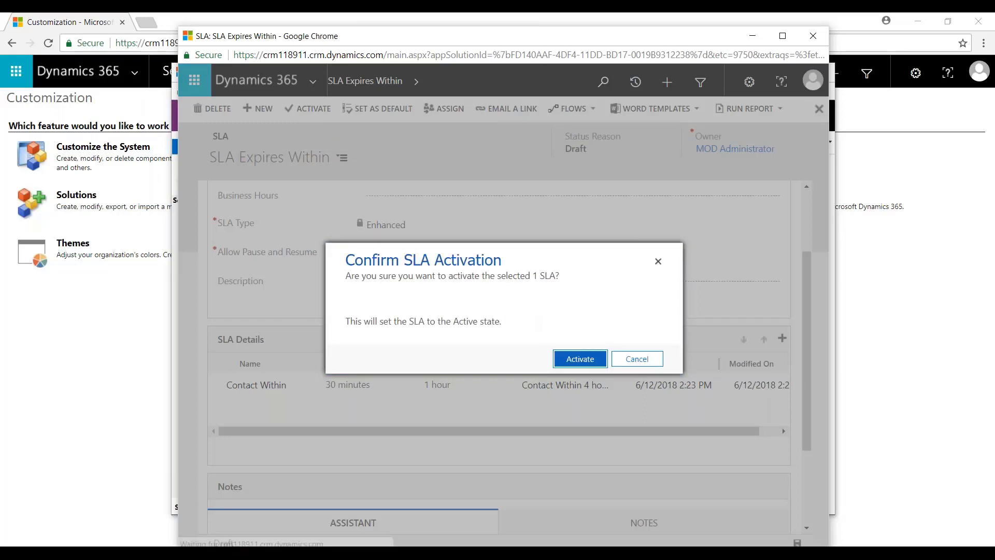
click(589, 361)
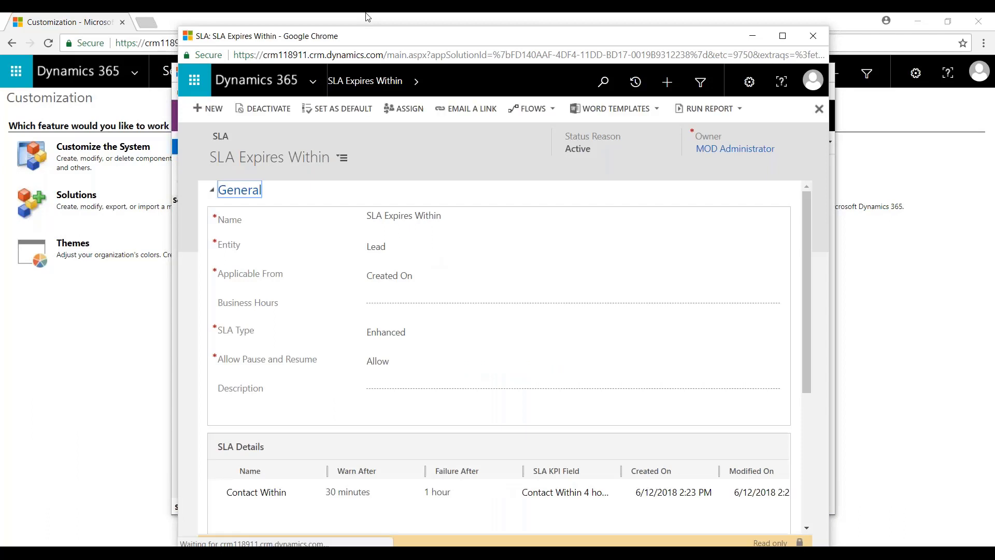
drag(412, 41, 390, 33)
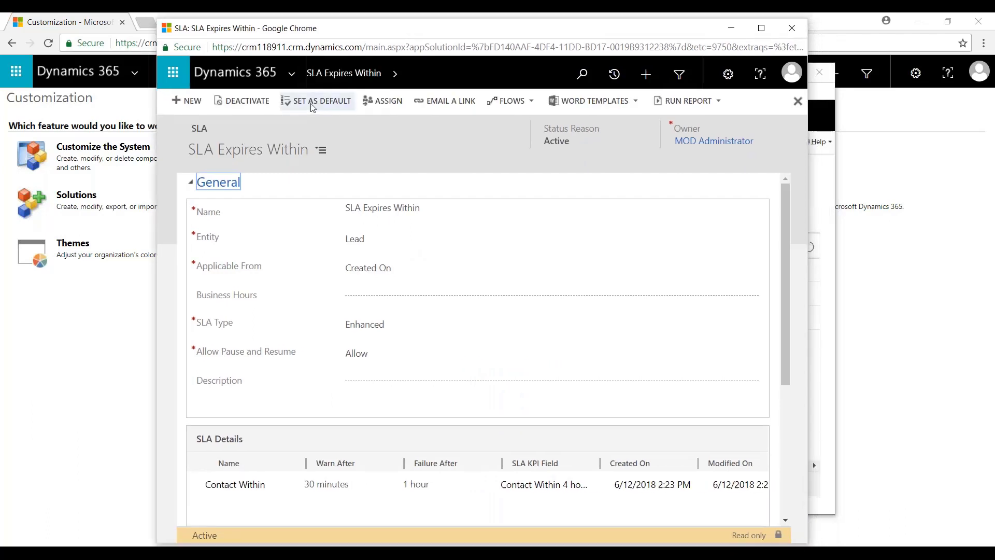
drag(473, 35, 382, 74)
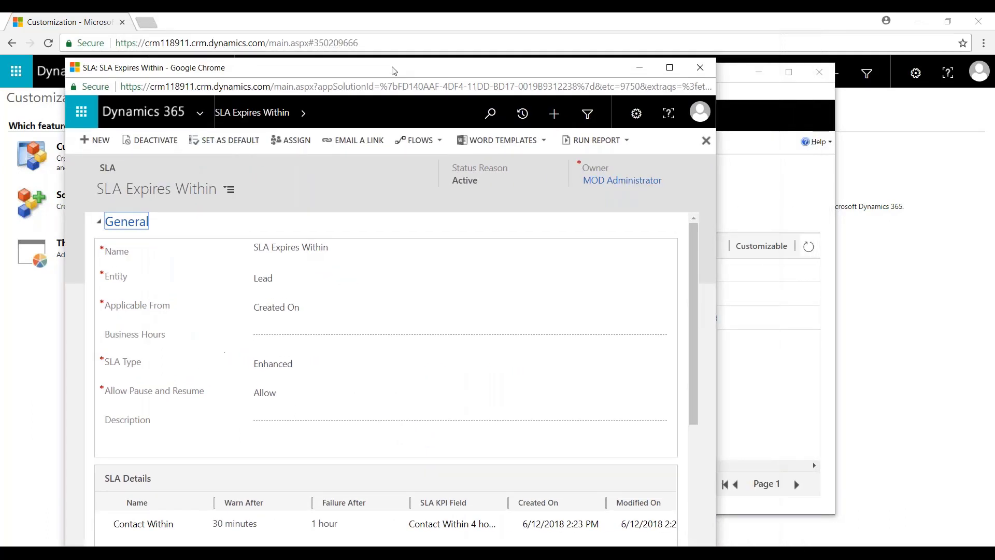
Step: Close the SLA, publish all customizations, and save and close the solution
click(701, 68)
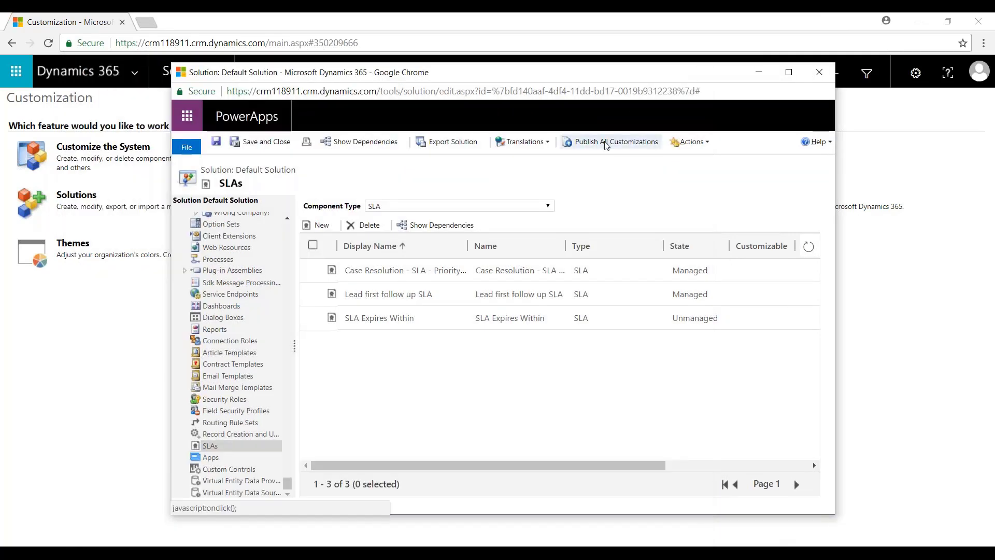
click(606, 144)
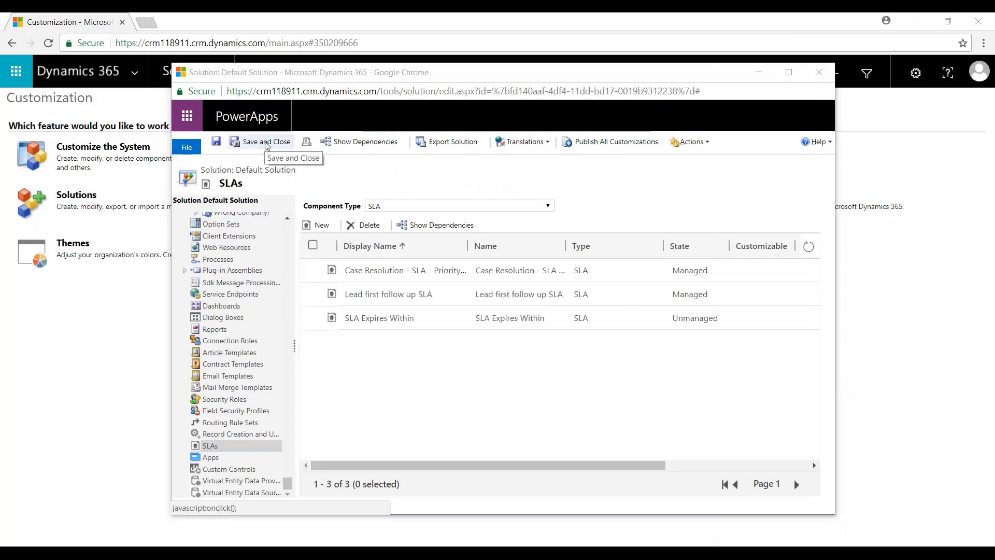
click(267, 143)
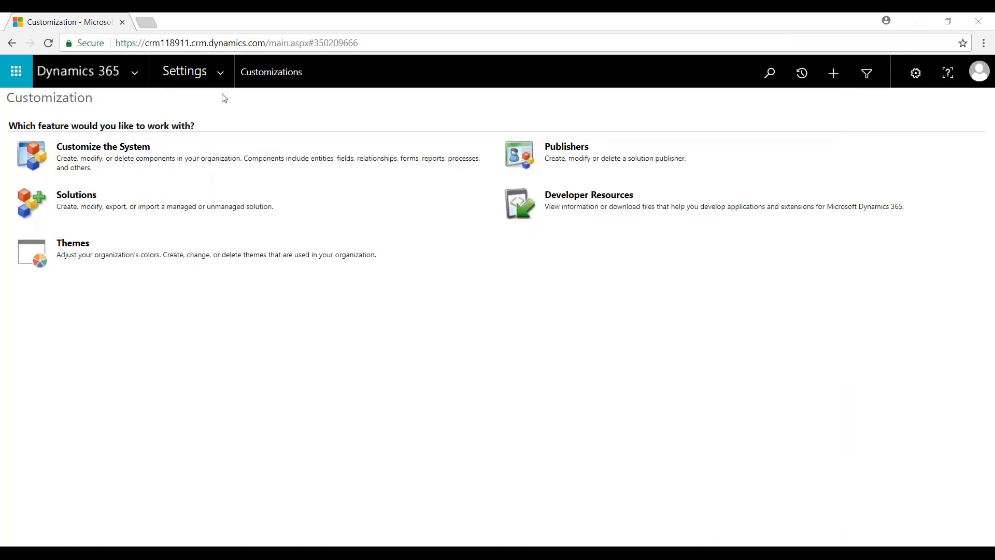
Step: Start a new lead from Sales > Leads with the topic 'Interested in Dynamics 365'
click(222, 75)
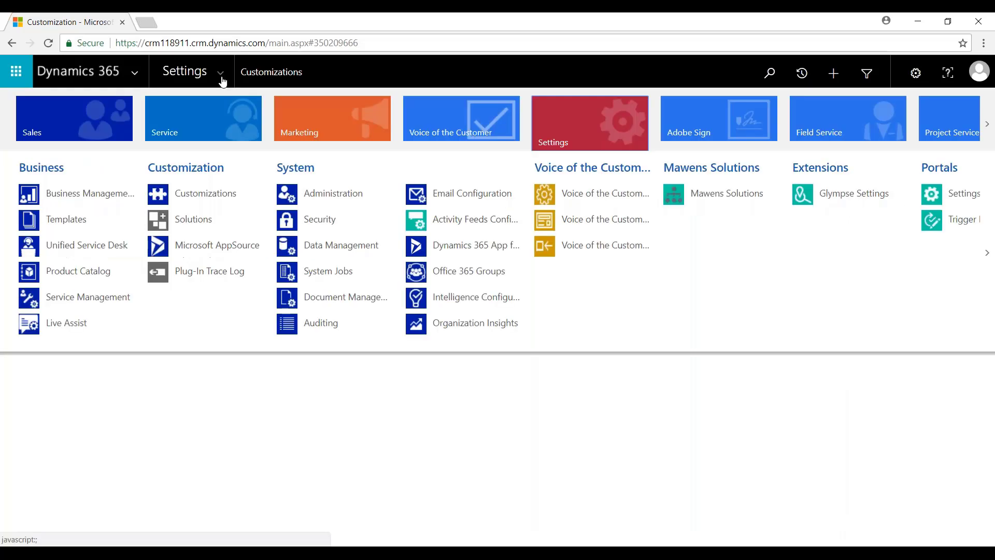
click(73, 122)
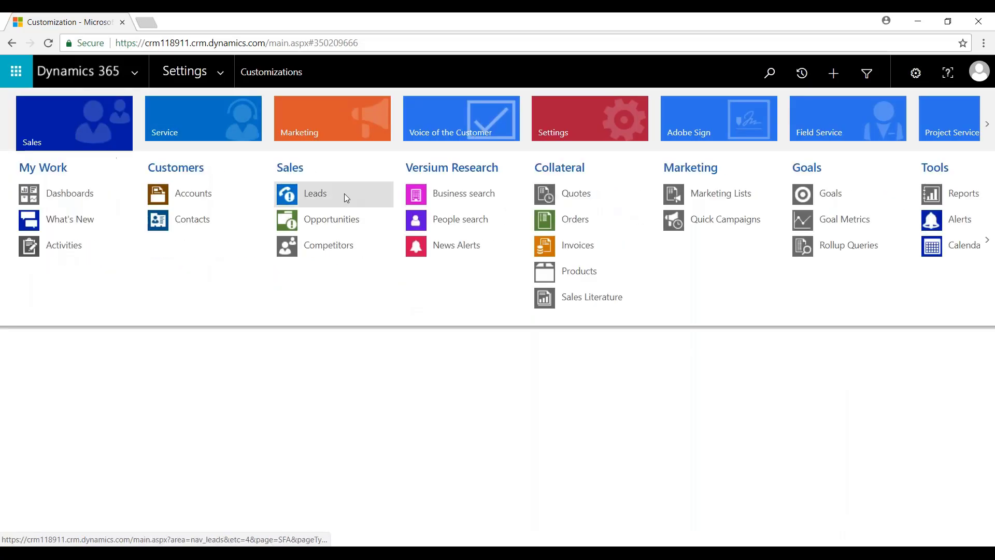
click(332, 194)
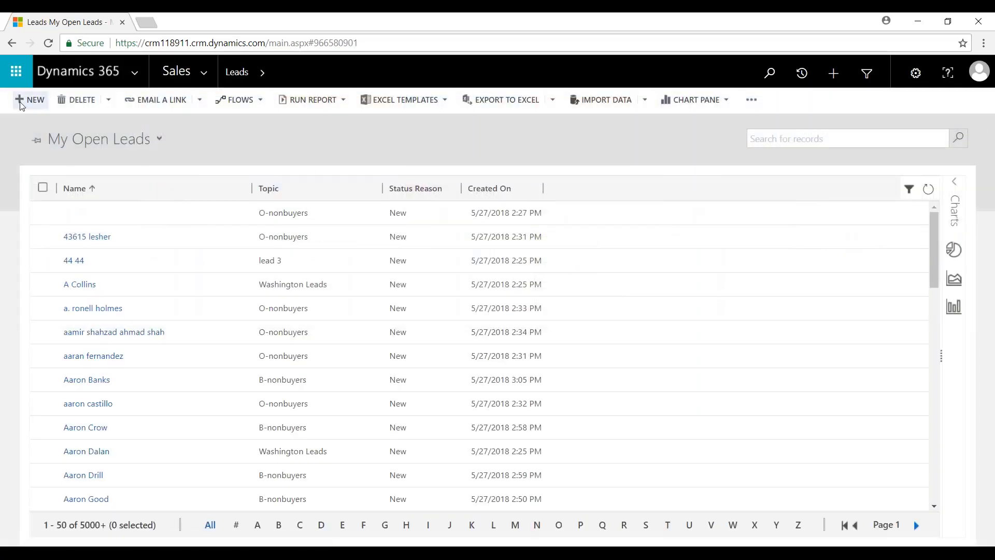
click(24, 102)
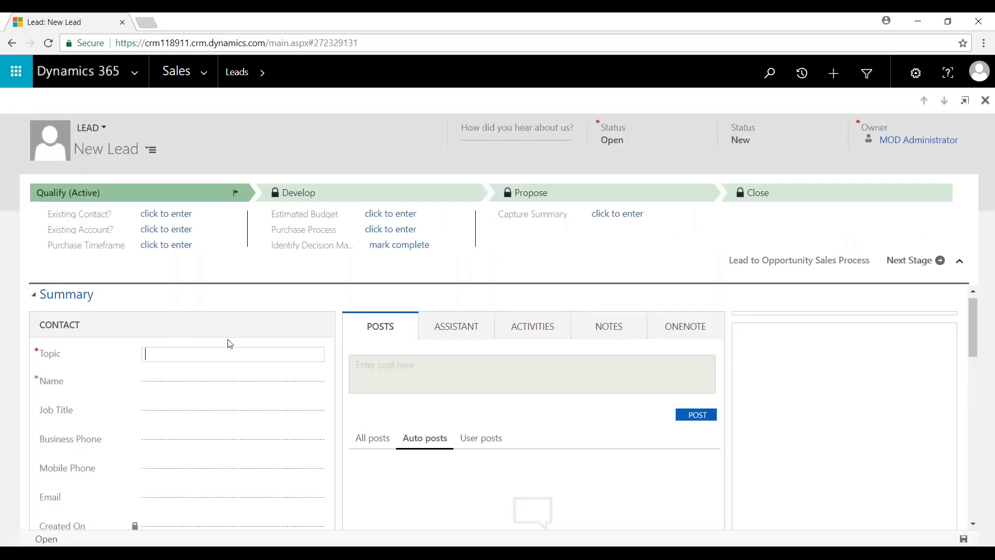
text(IN)
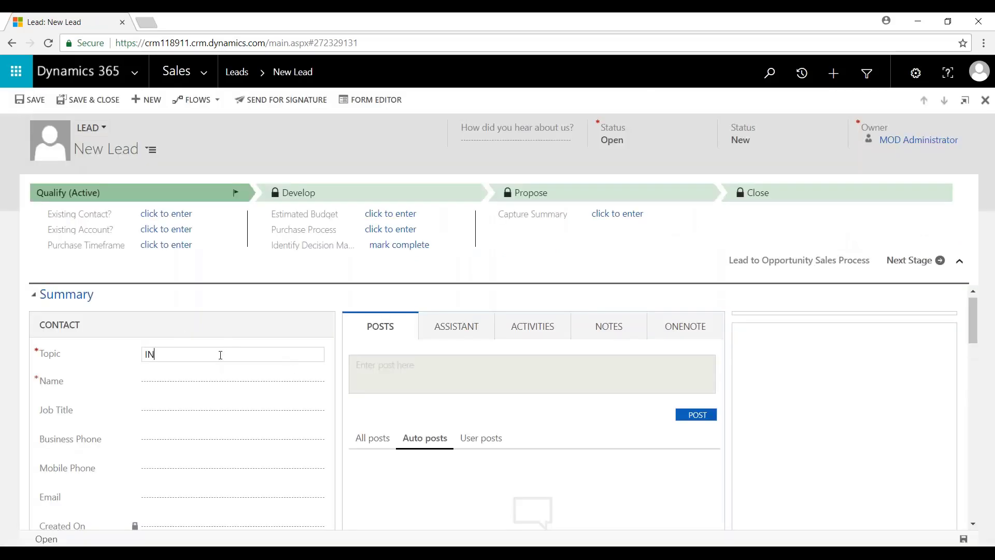
key(BackSpace)
text(nterested in Dynamics 365)
Step: Enter the lead contact's first and last name
click(207, 381)
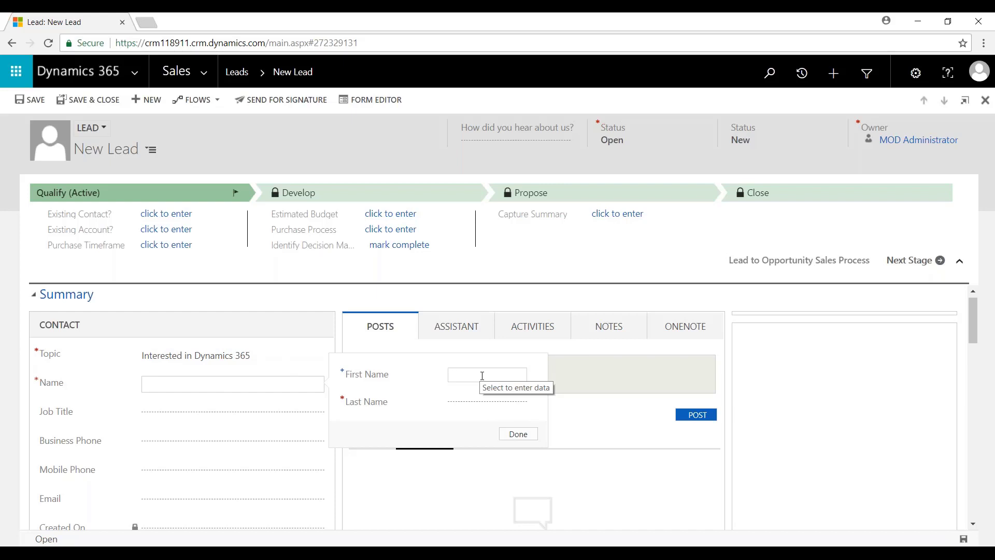
text(Chad)
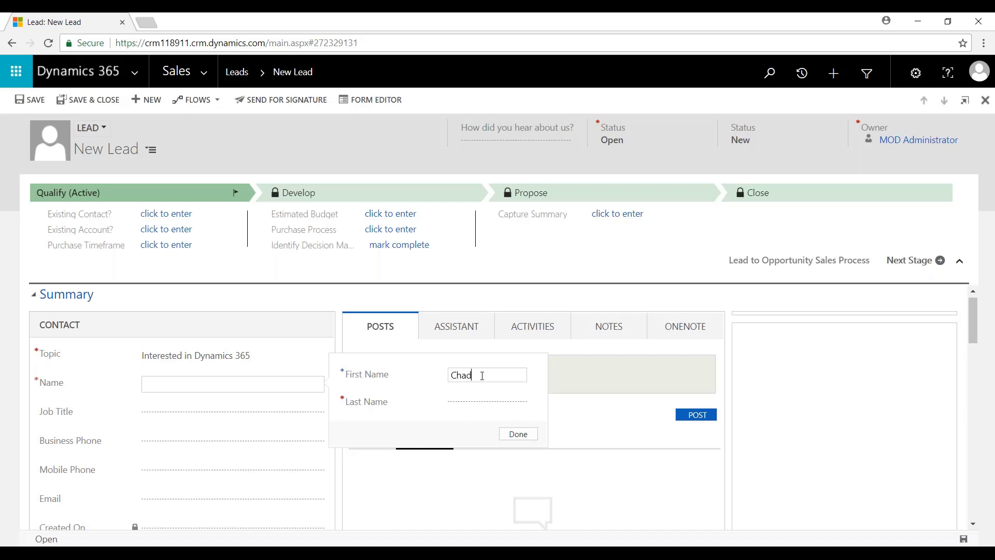
key(Tab)
text(N)
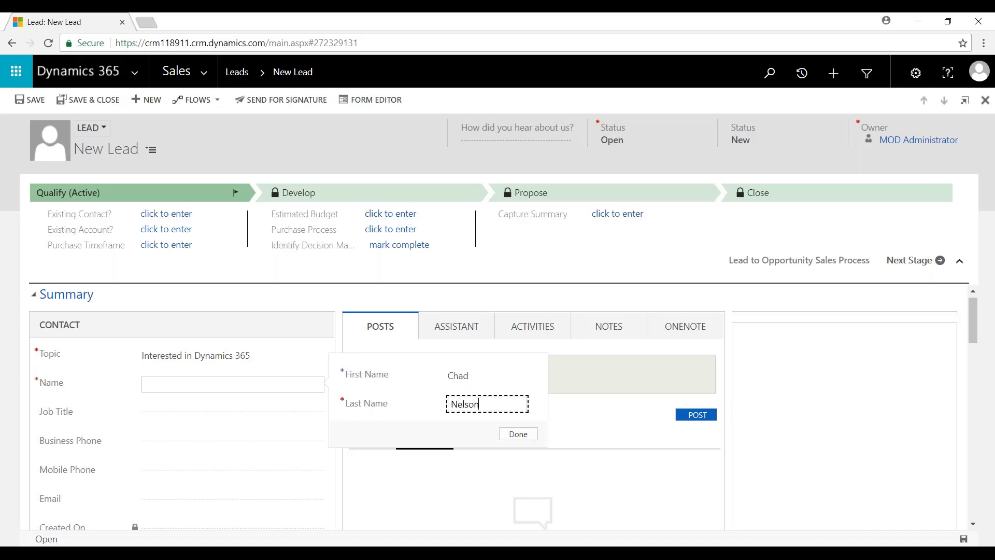
click(519, 433)
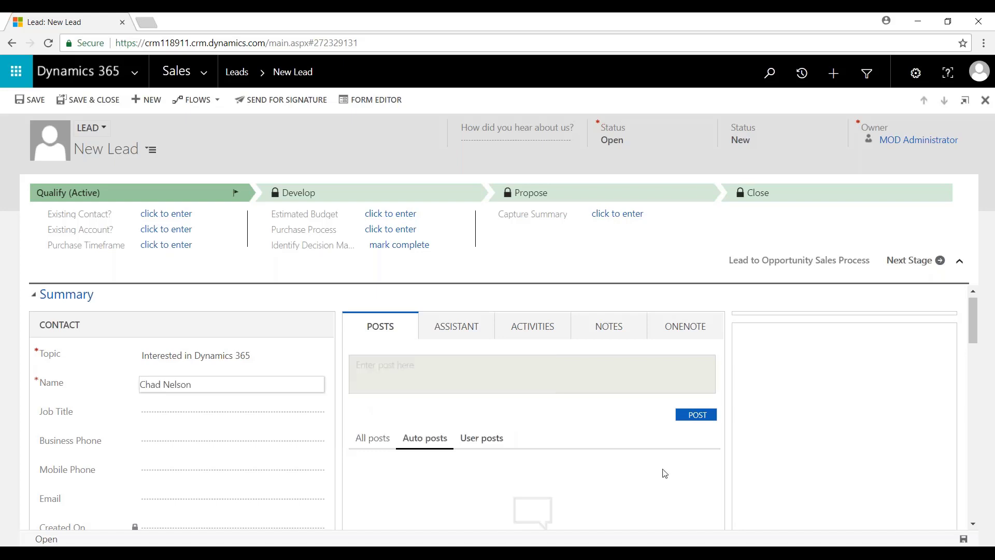
Step: Save the lead, set its SLA to 'SLA Expires Within', and save again to start the KPI timer
click(964, 541)
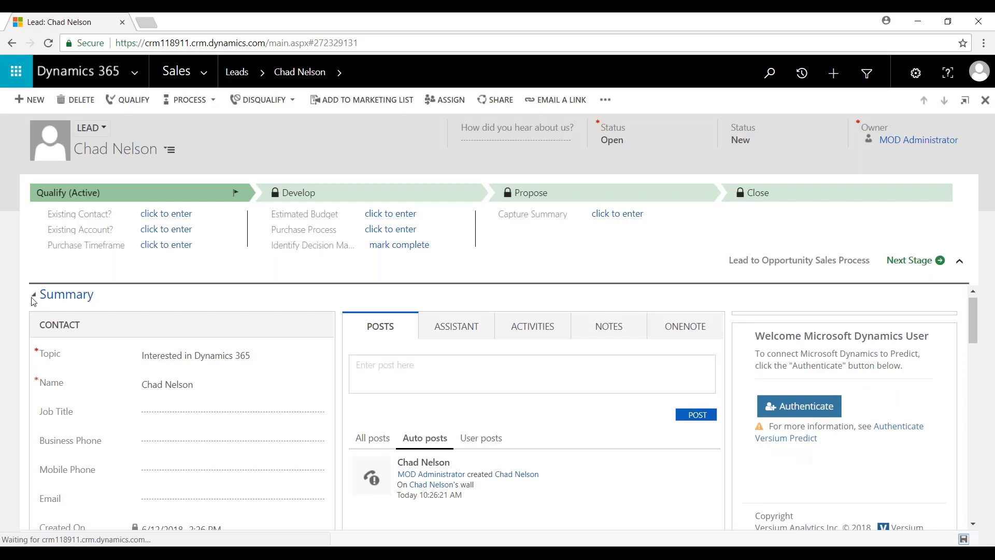
click(34, 295)
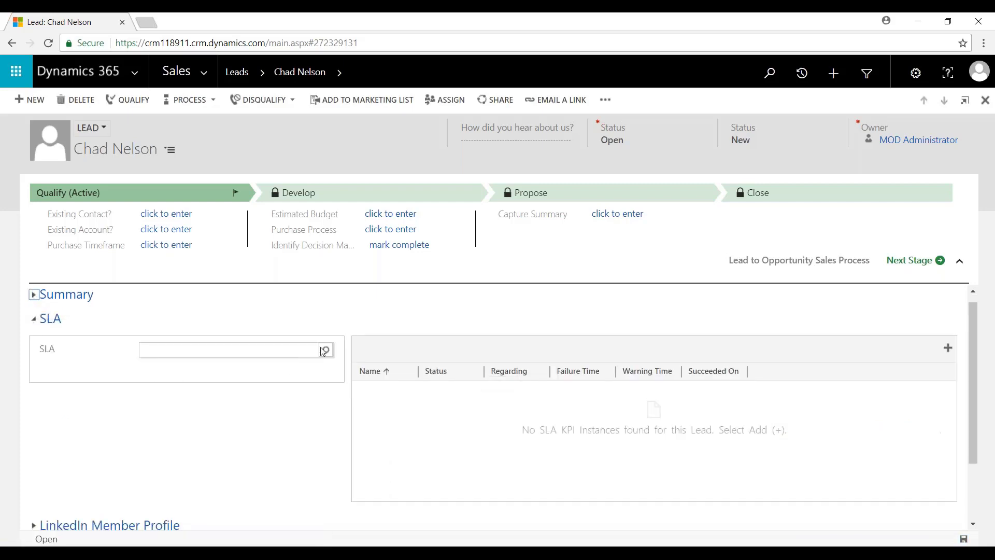
click(327, 351)
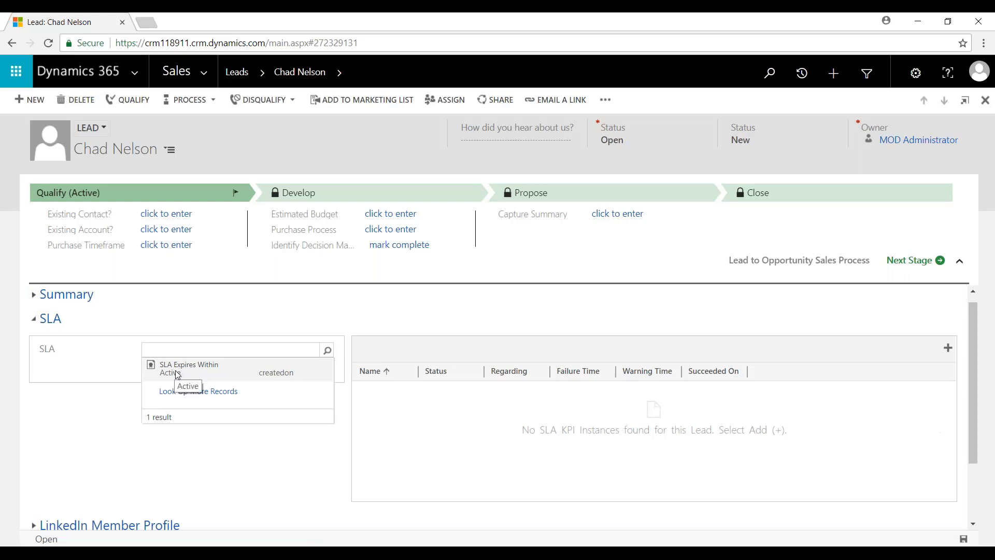
click(176, 374)
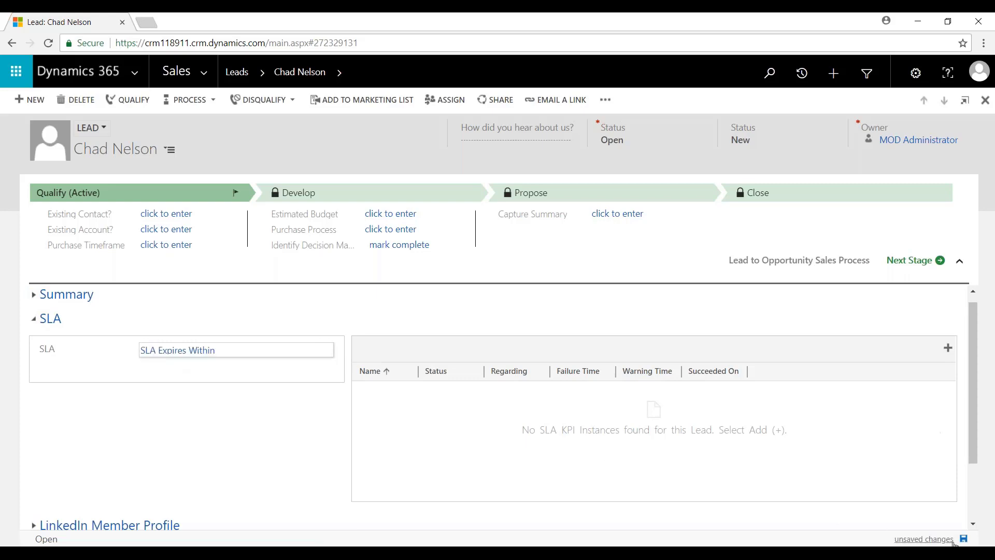
click(964, 539)
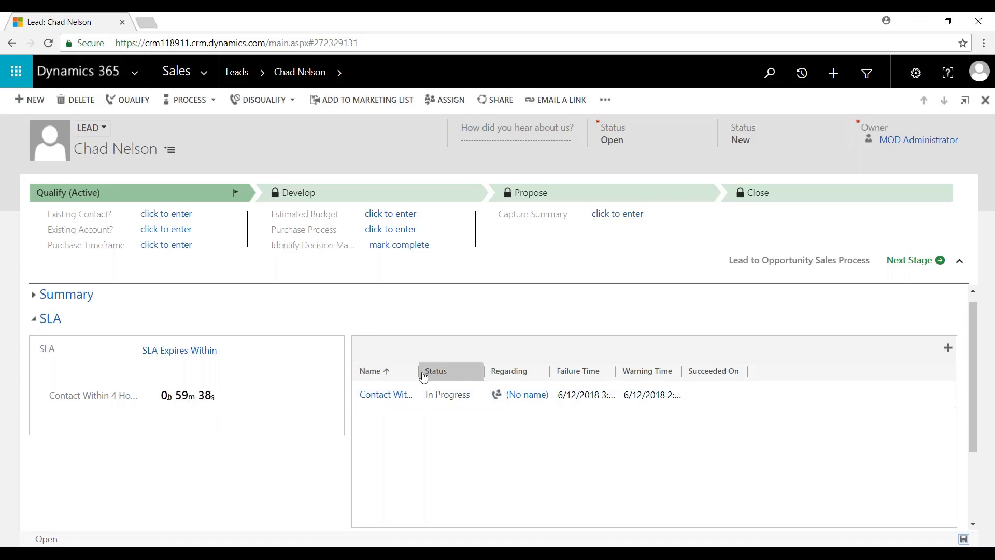
drag(417, 371, 466, 371)
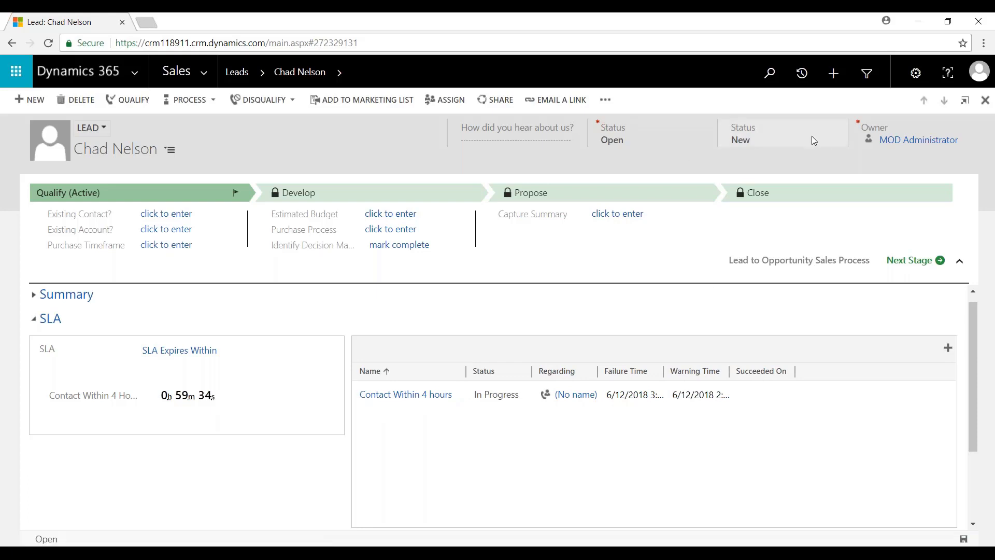
Step: Set the lead's status to Contacted and save
click(752, 141)
click(755, 153)
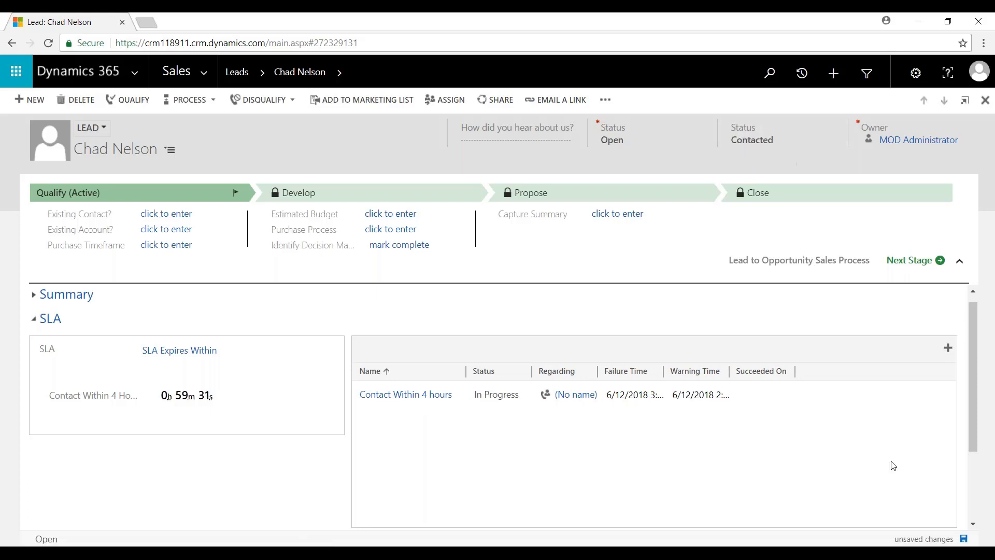
click(965, 541)
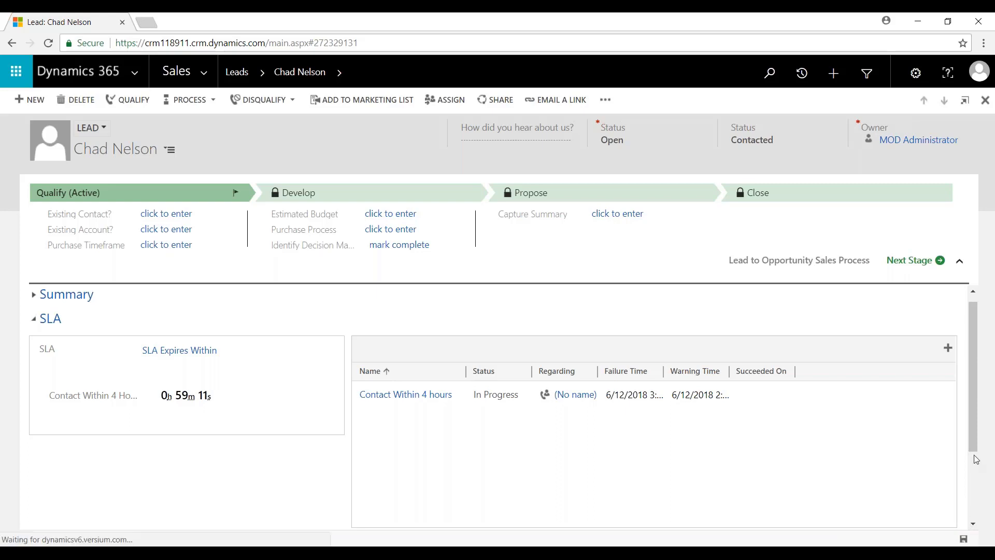
Step: Set Purchase Timeframe to This Quarter and save, marking the Contact Within 4 hours KPI Succeeded
drag(975, 452, 974, 439)
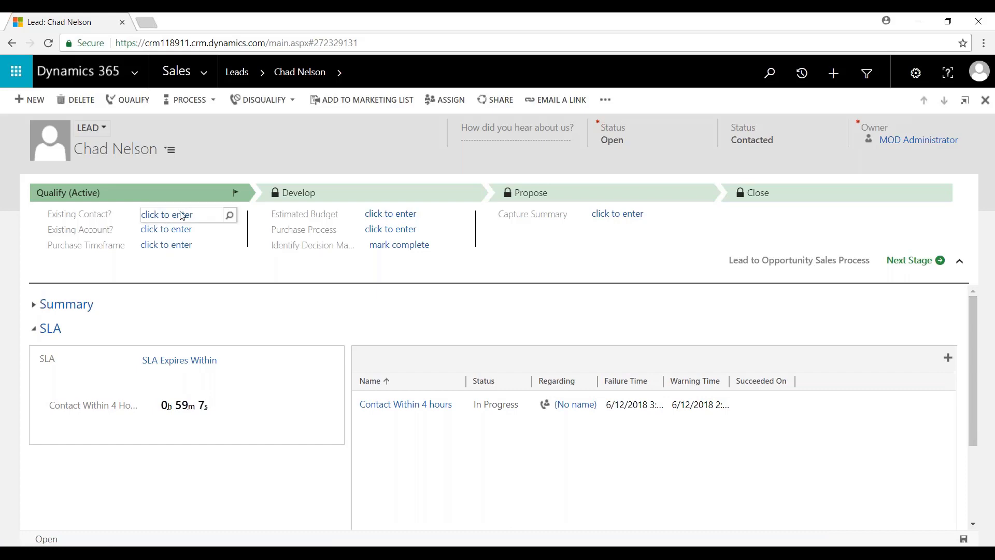
click(175, 247)
click(171, 232)
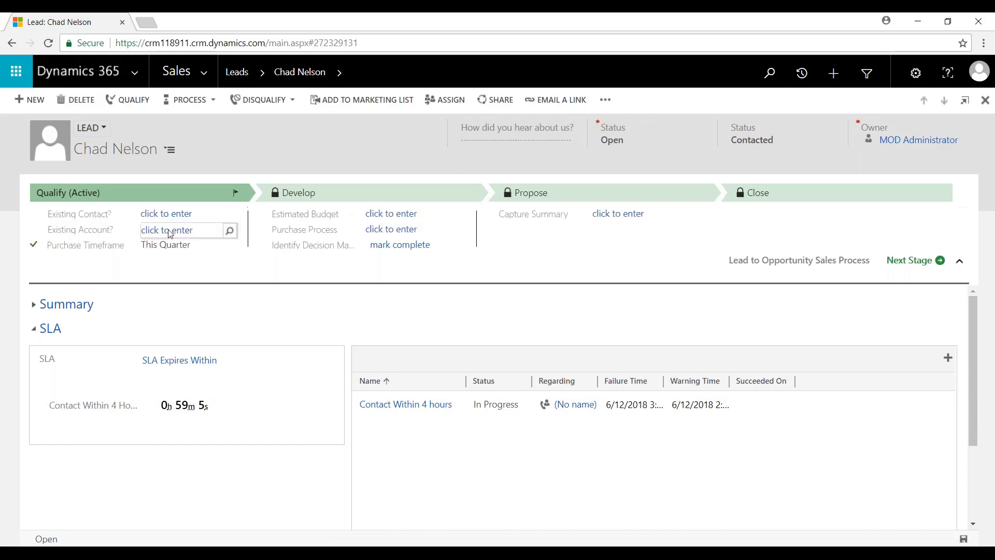
click(965, 539)
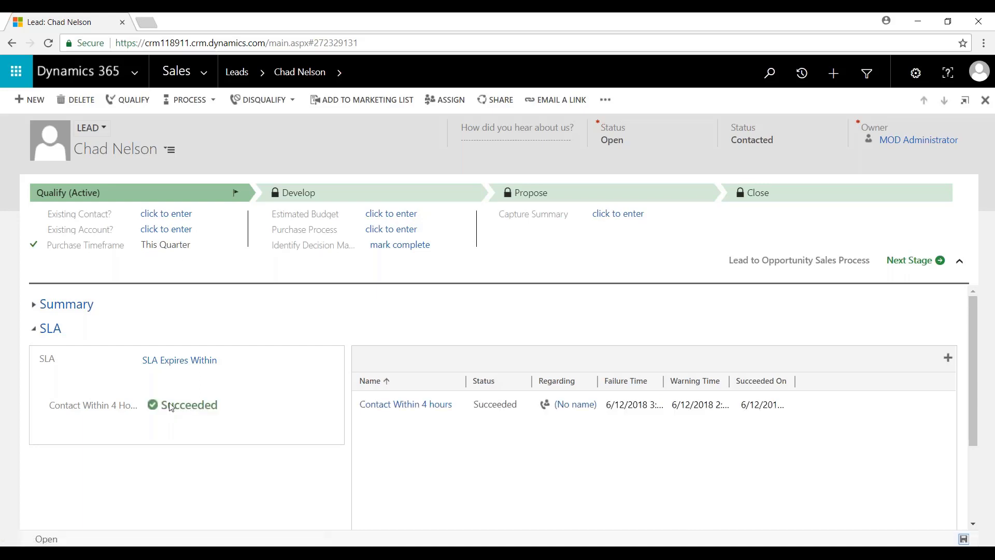
mouse_move(178, 414)
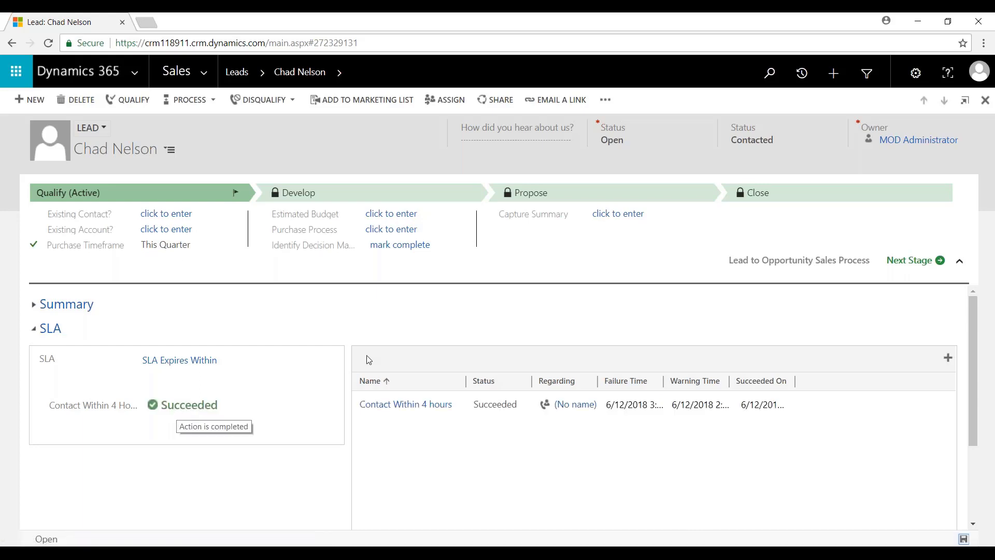
mouse_move(868, 193)
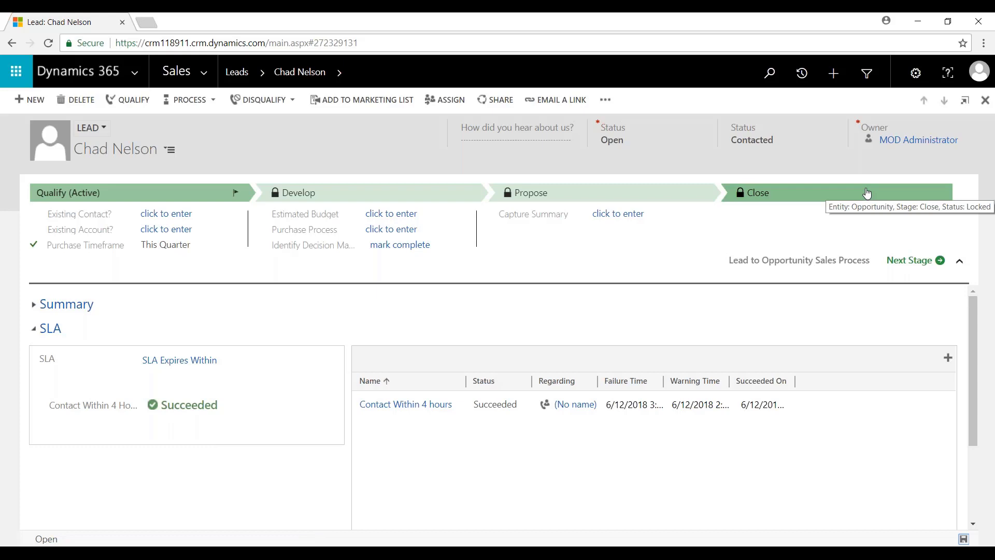